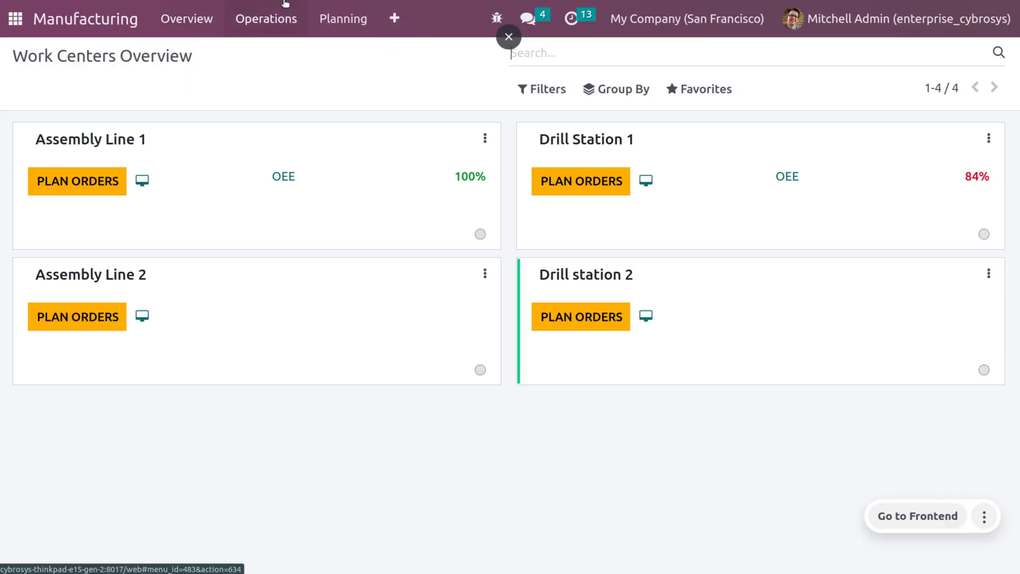
Step: Open the Wooden chair product from the product list and start a new bill of materials for it
left_click(392, 20)
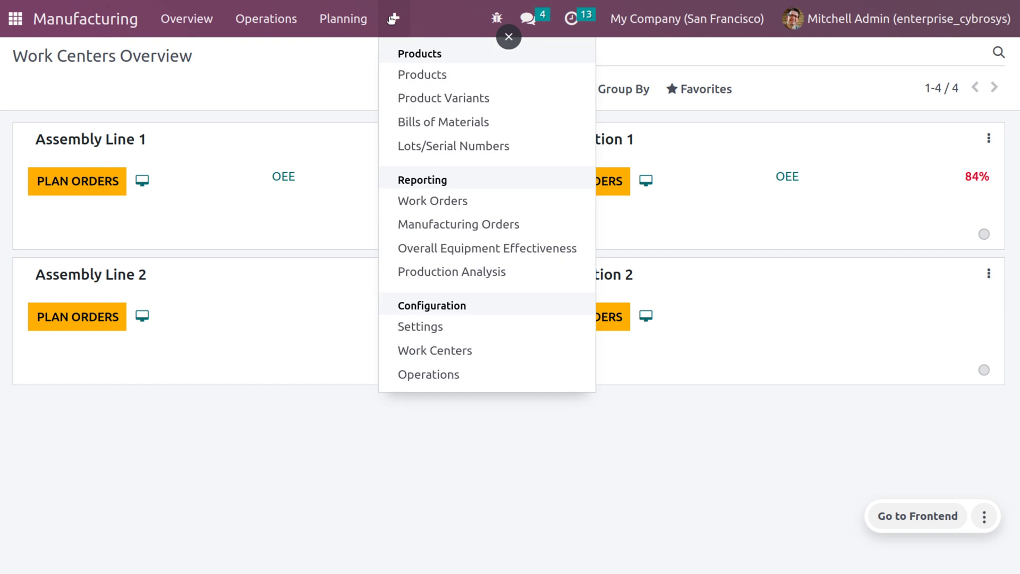
left_click(426, 75)
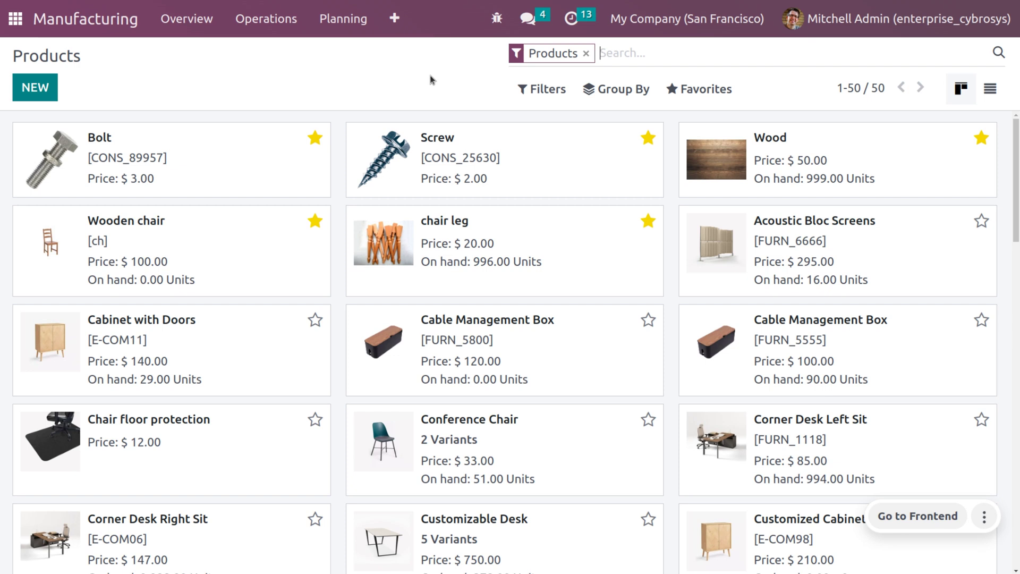
left_click(394, 20)
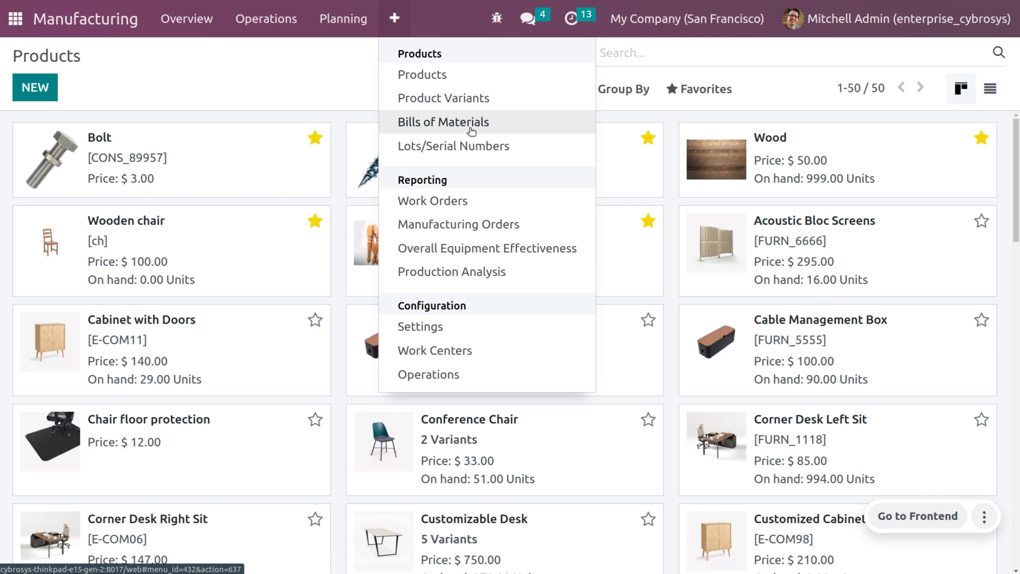
left_click(212, 233)
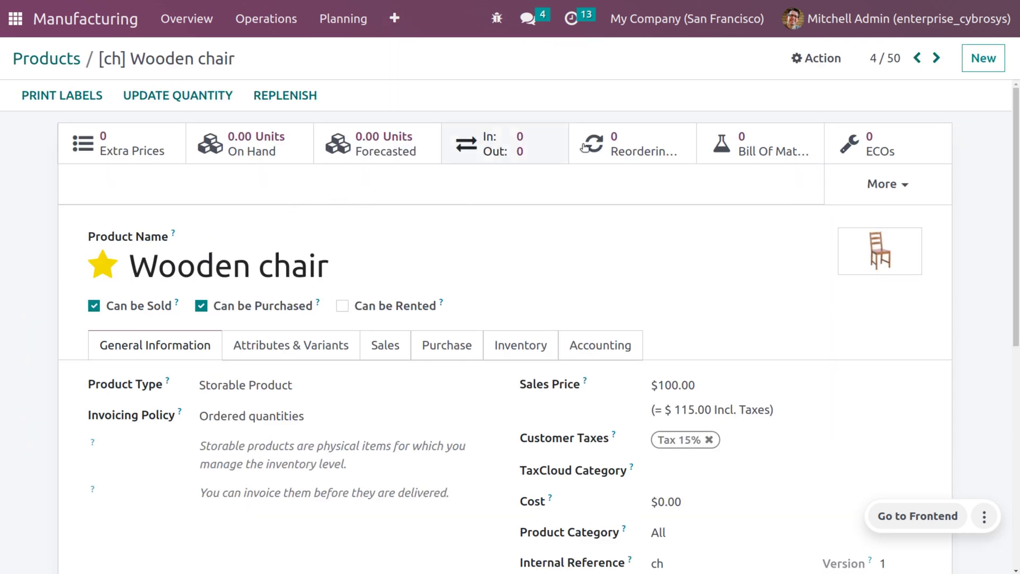
left_click(777, 144)
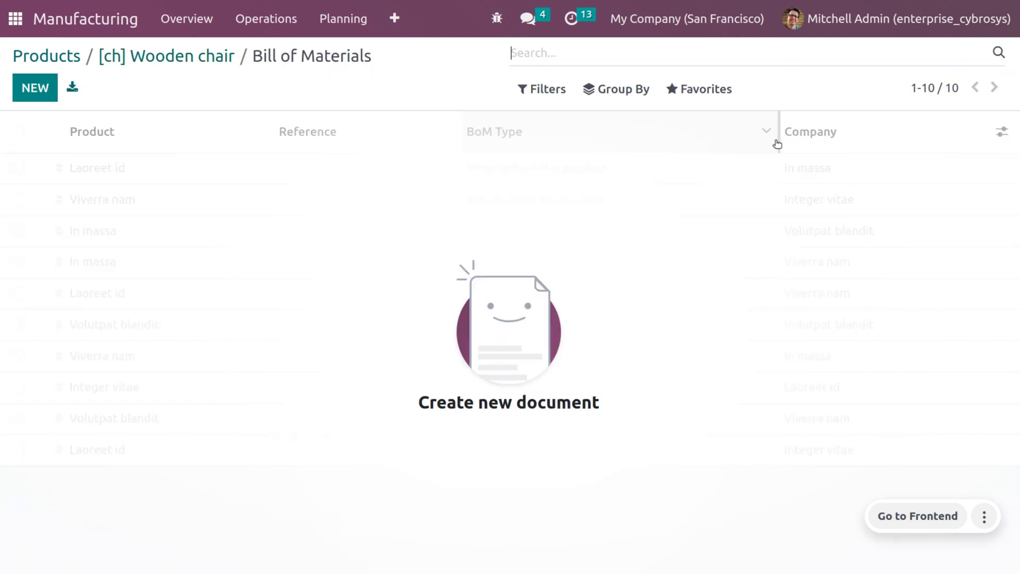
left_click(32, 91)
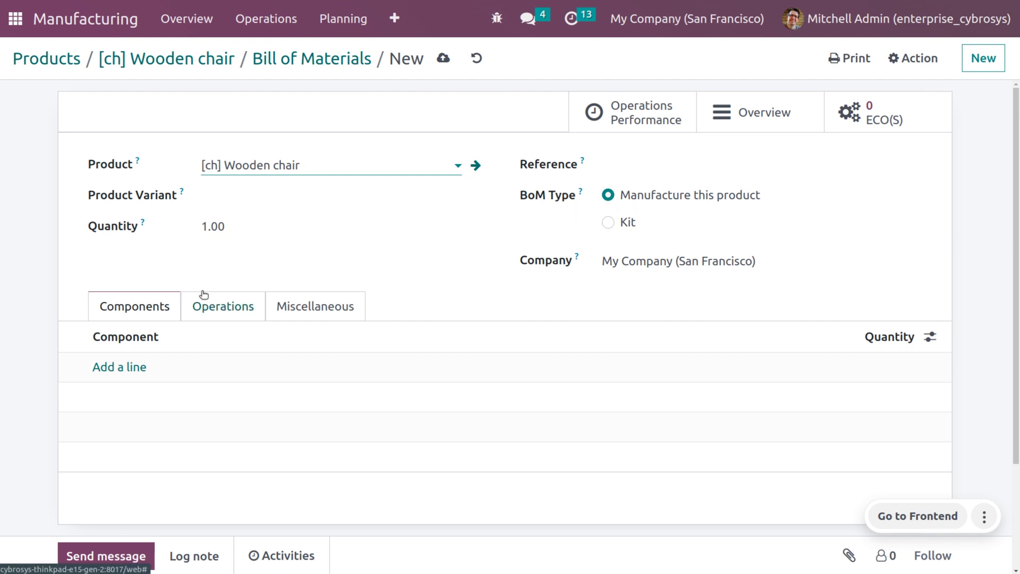
Step: Add the Screw component [CONS_25630] to the bill of materials with a quantity of 10
left_click(111, 369)
left_click(110, 367)
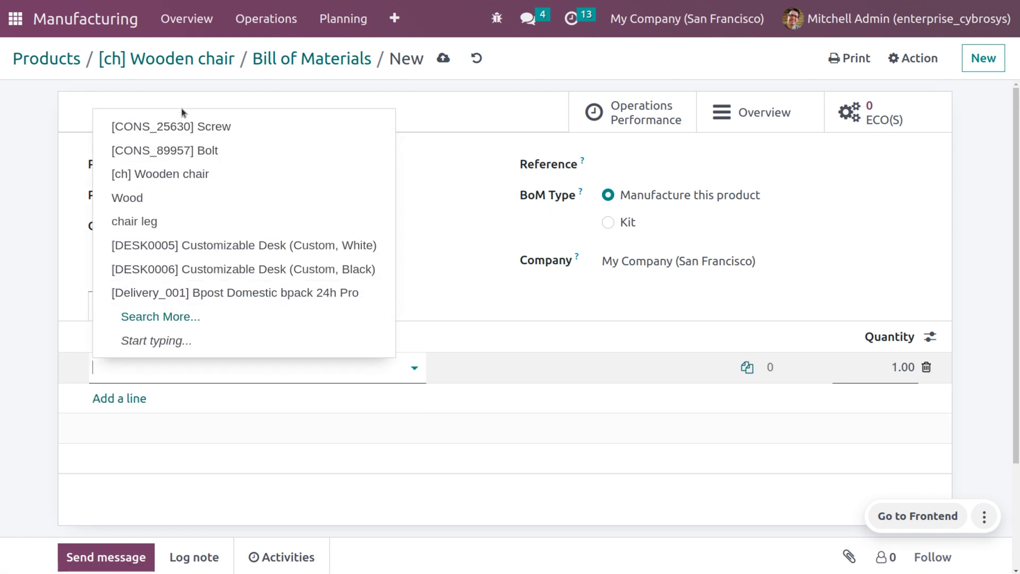
left_click(185, 126)
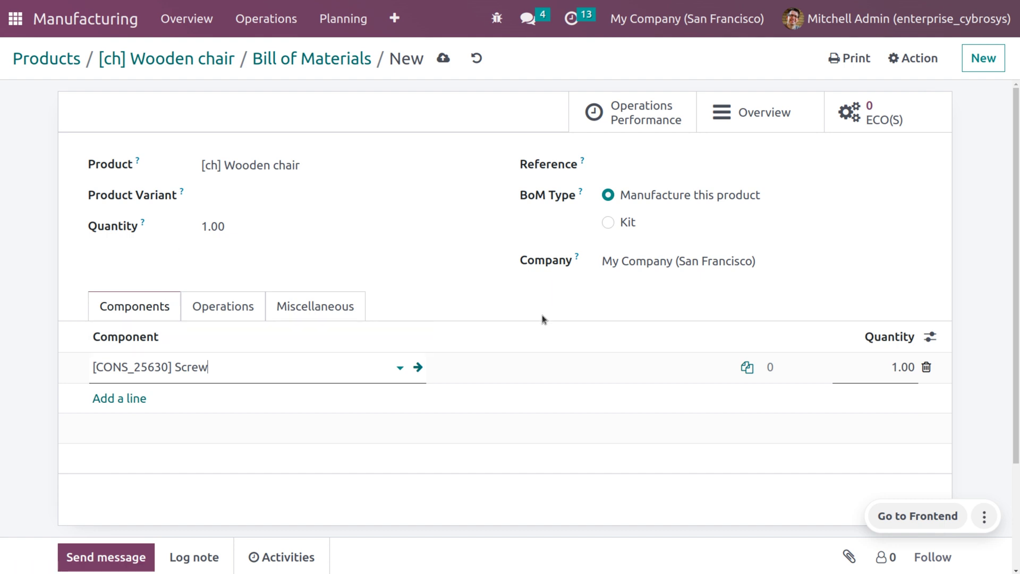
left_click(898, 367)
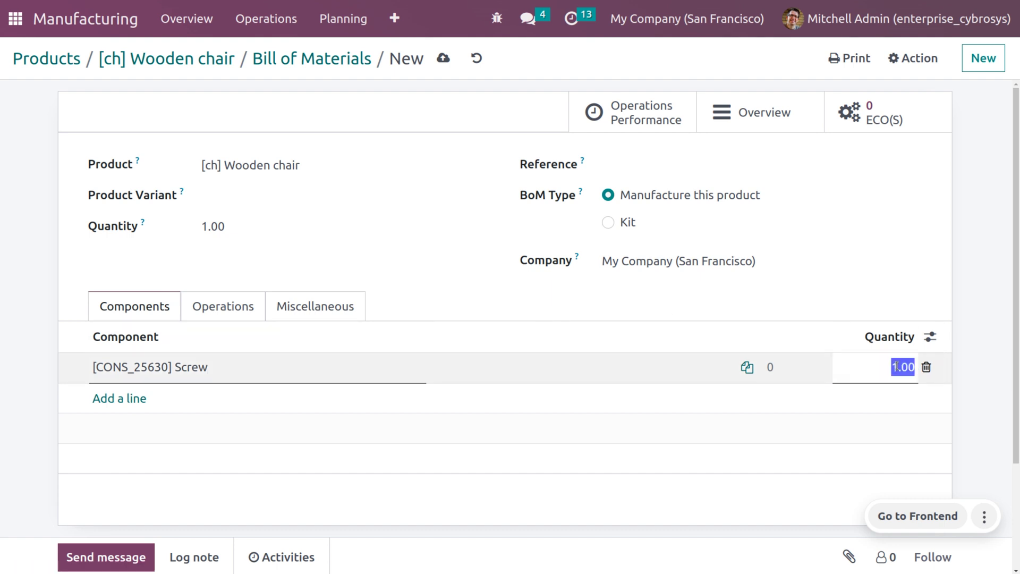
type("10")
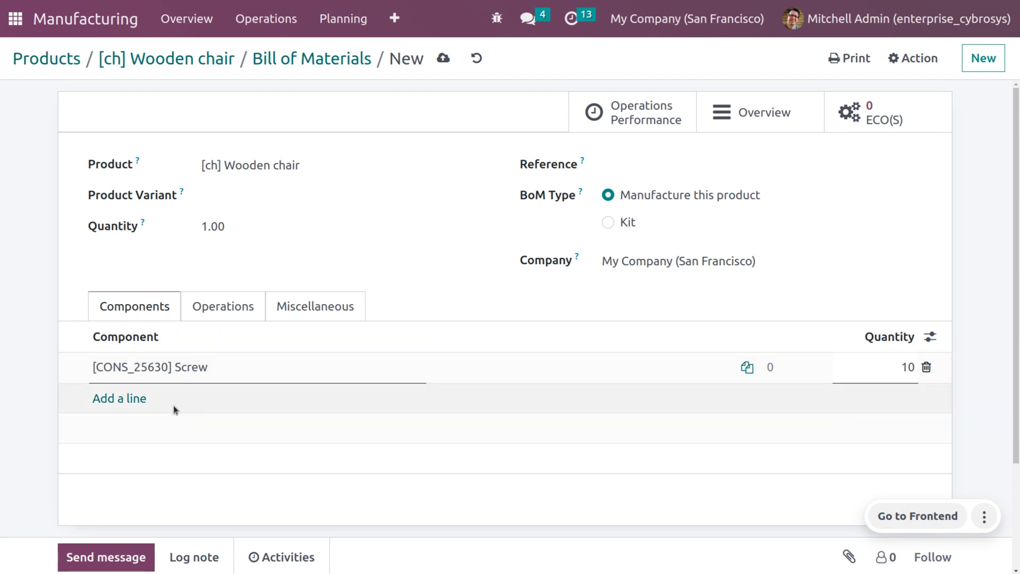
Step: Add the Bolt component [CONS_89957] to the bill of materials with a quantity of 10
left_click(119, 400)
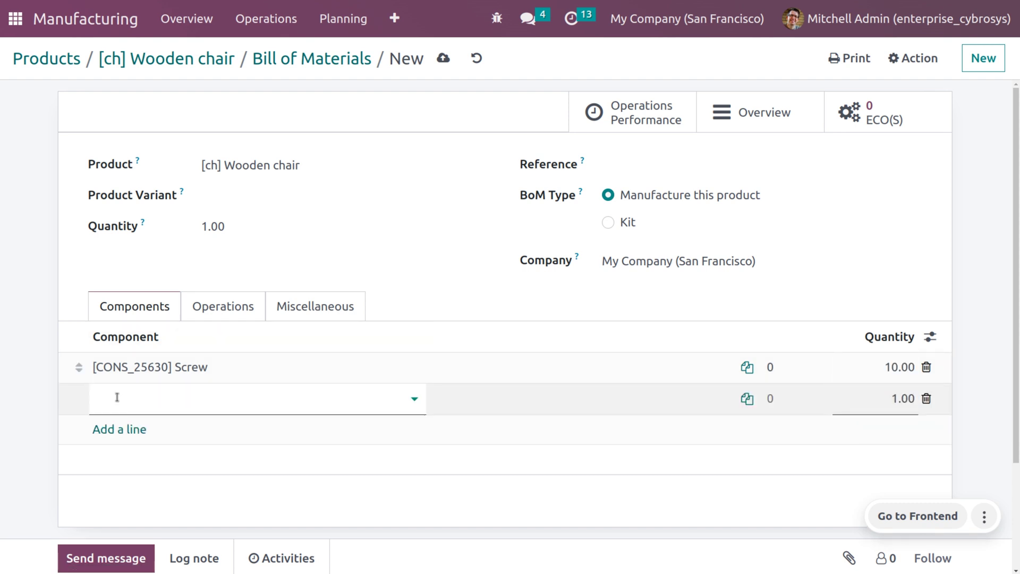
left_click(116, 398)
left_click(200, 180)
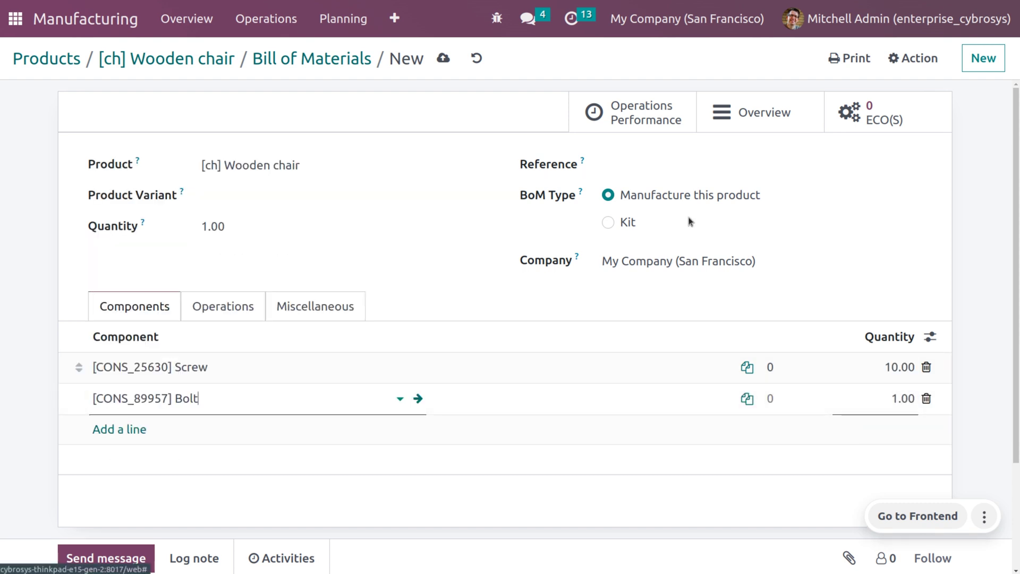
left_click(897, 399)
type("10")
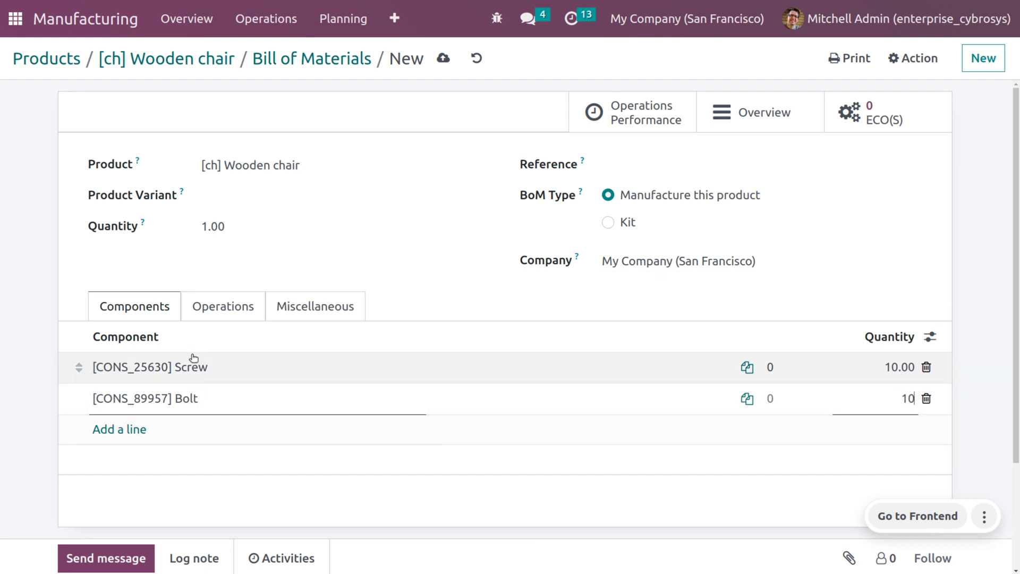
Step: Add Wood as the third component, keeping its default quantity of 1.00
left_click(119, 429)
left_click(113, 429)
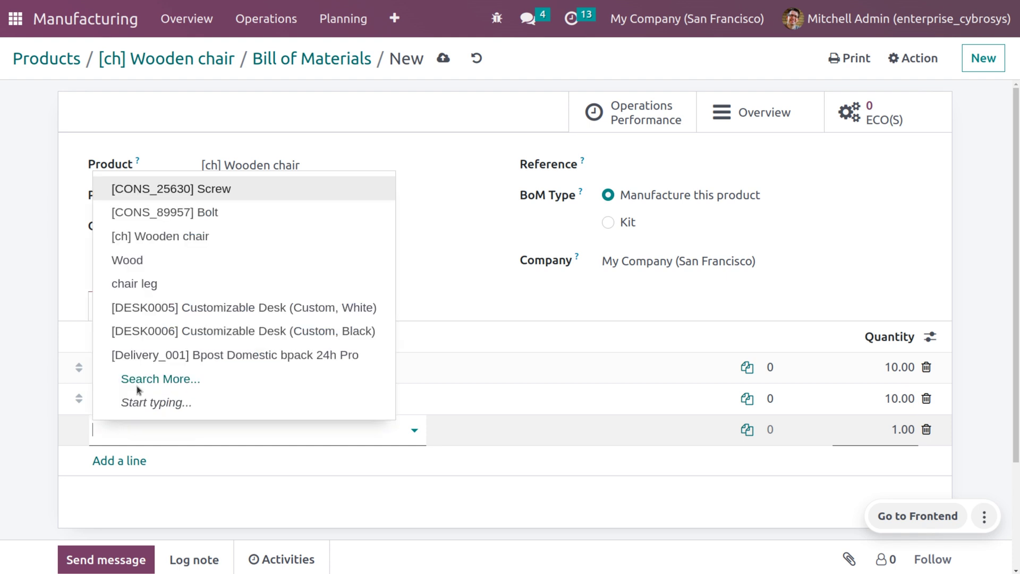
left_click(251, 259)
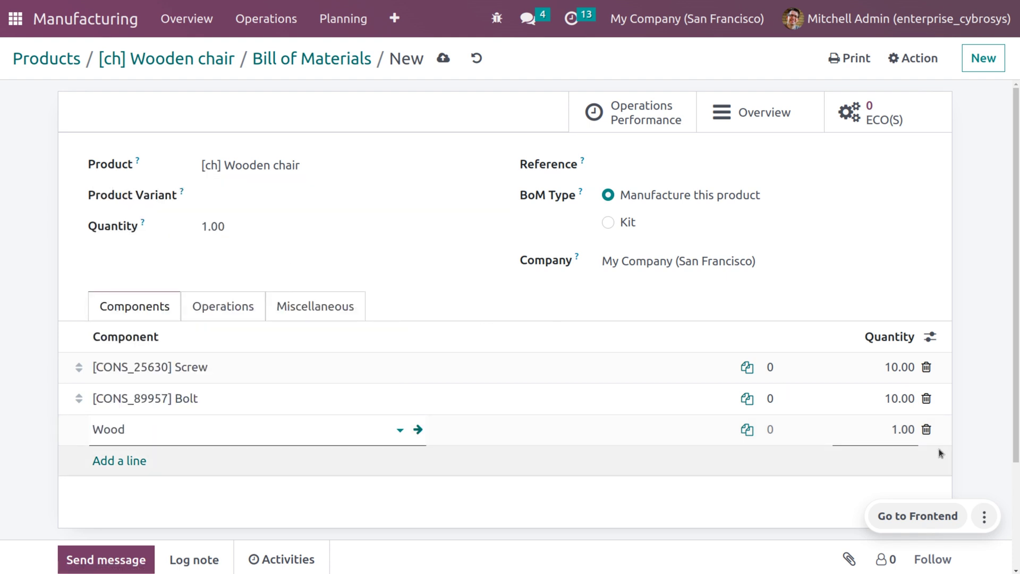
left_click(907, 430)
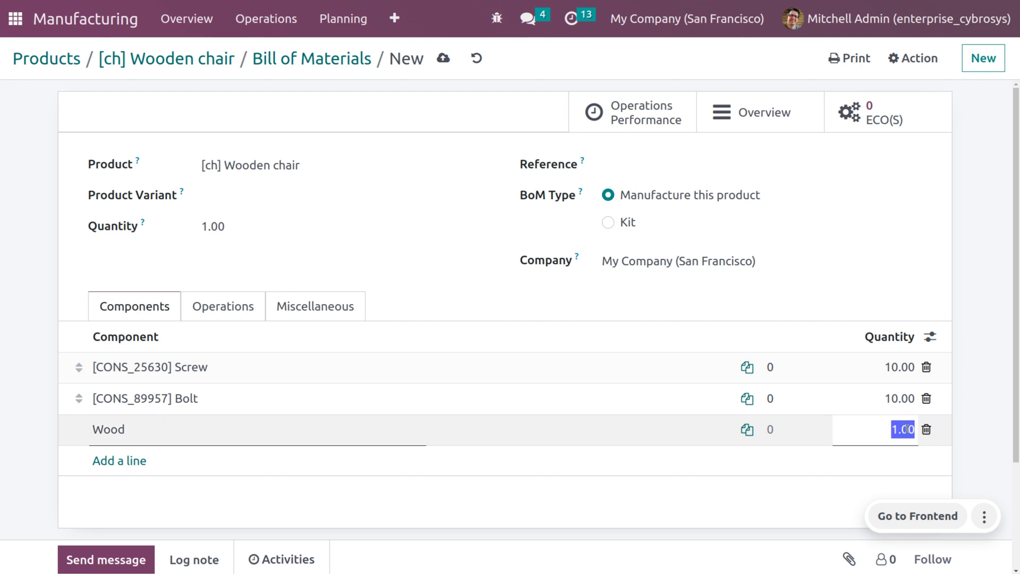
Step: Add chair leg as the fourth component with a quantity of 4
left_click(120, 462)
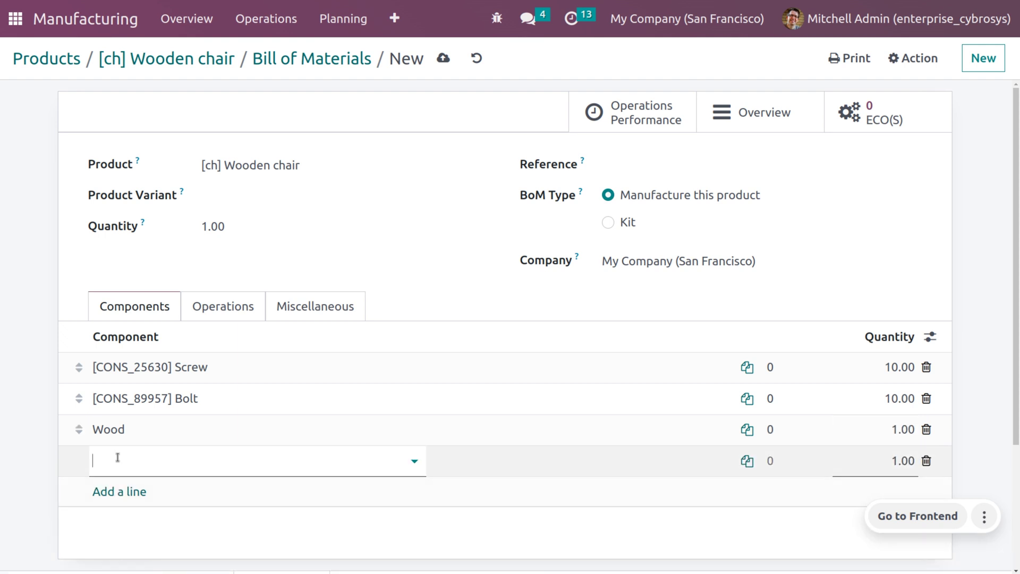
left_click(130, 327)
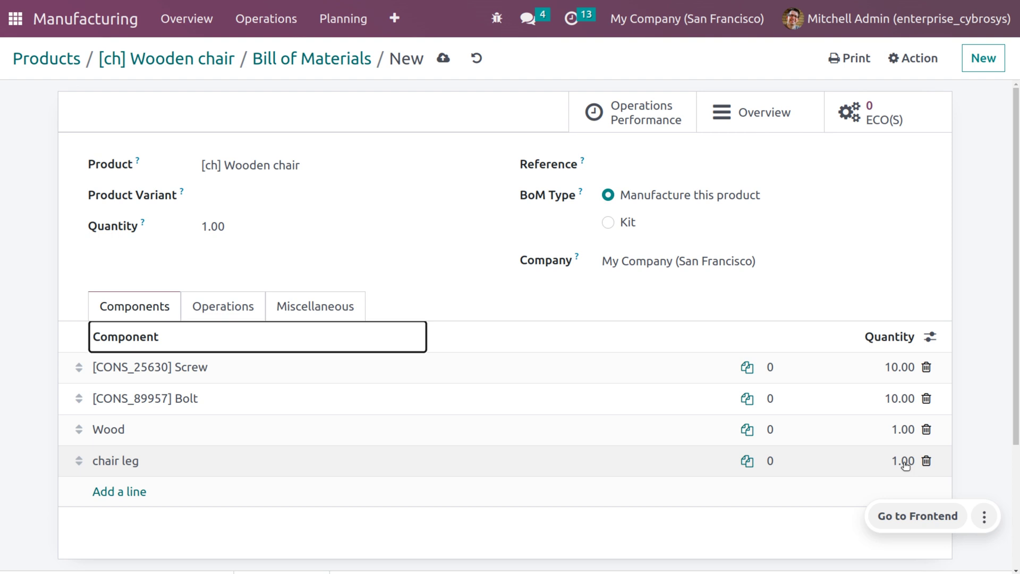
left_click(906, 464)
type("4")
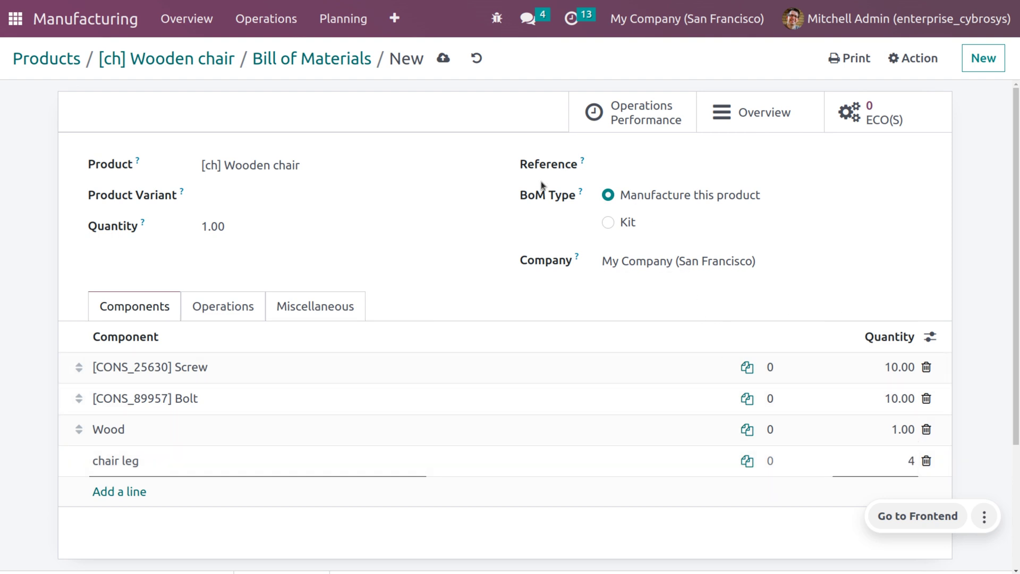
Step: Enter abc as the bill of materials reference, view its empty operations list, and save the record
left_click(657, 164)
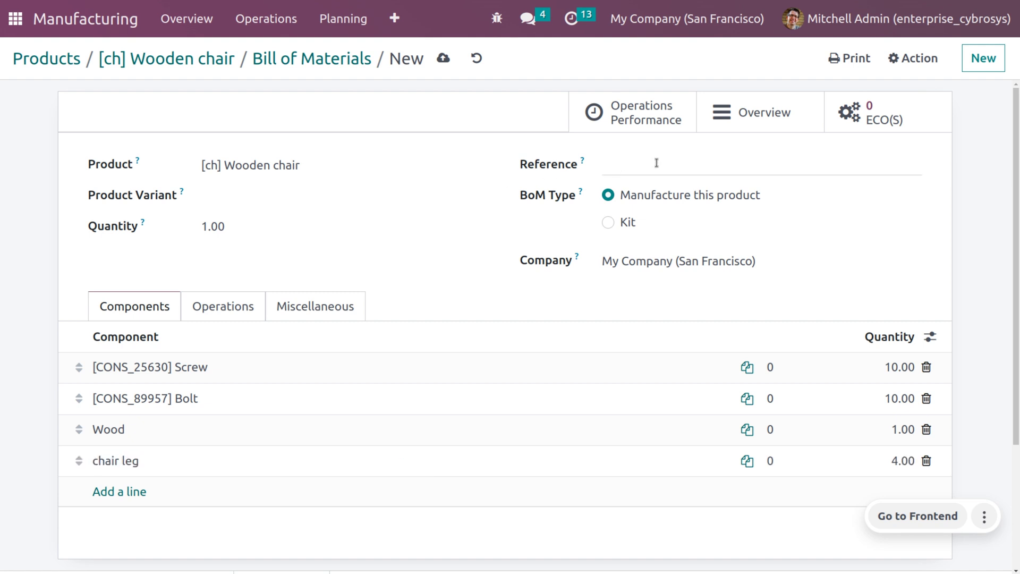
left_click(657, 164)
type("abc")
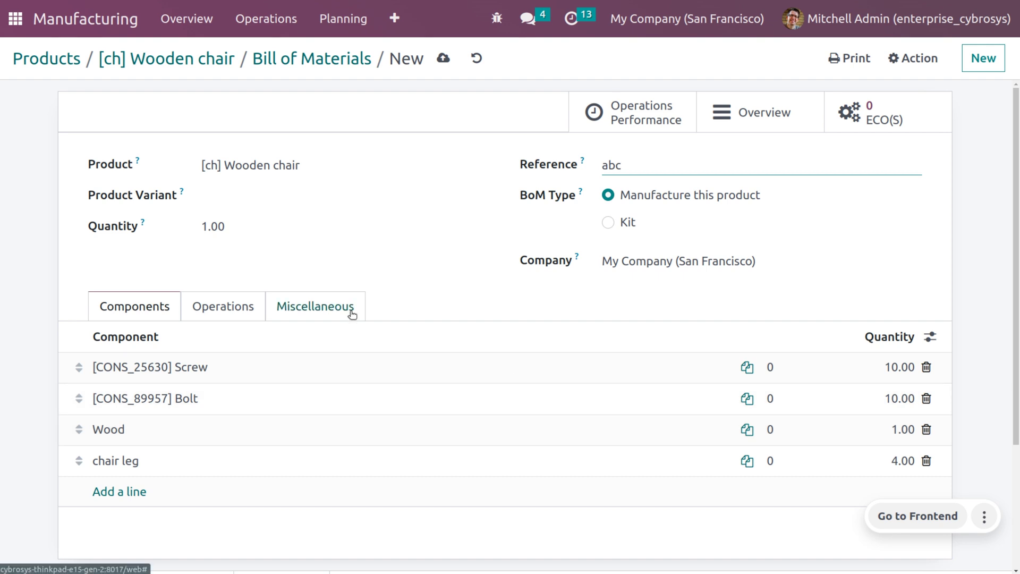
left_click(220, 306)
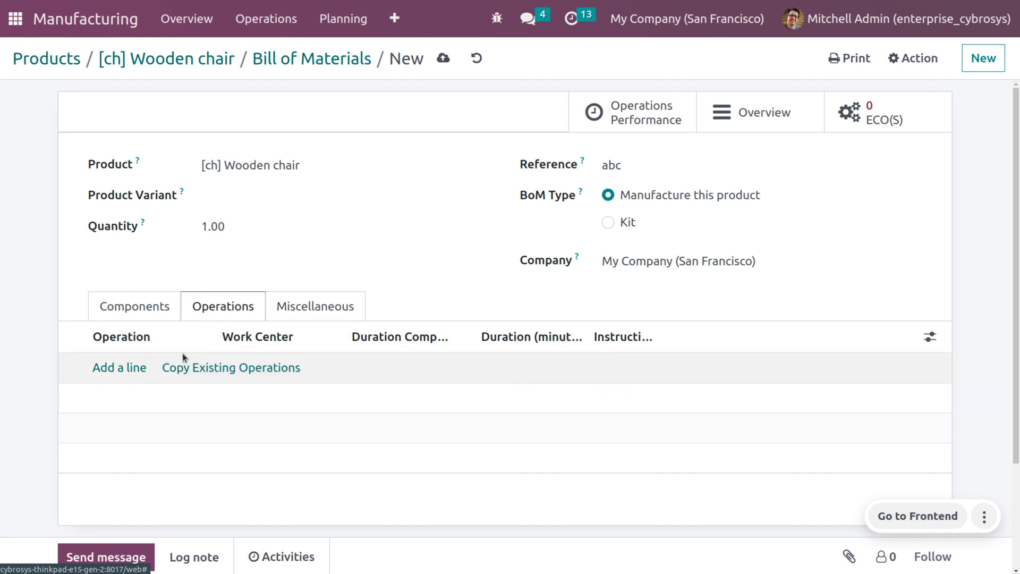
left_click(443, 59)
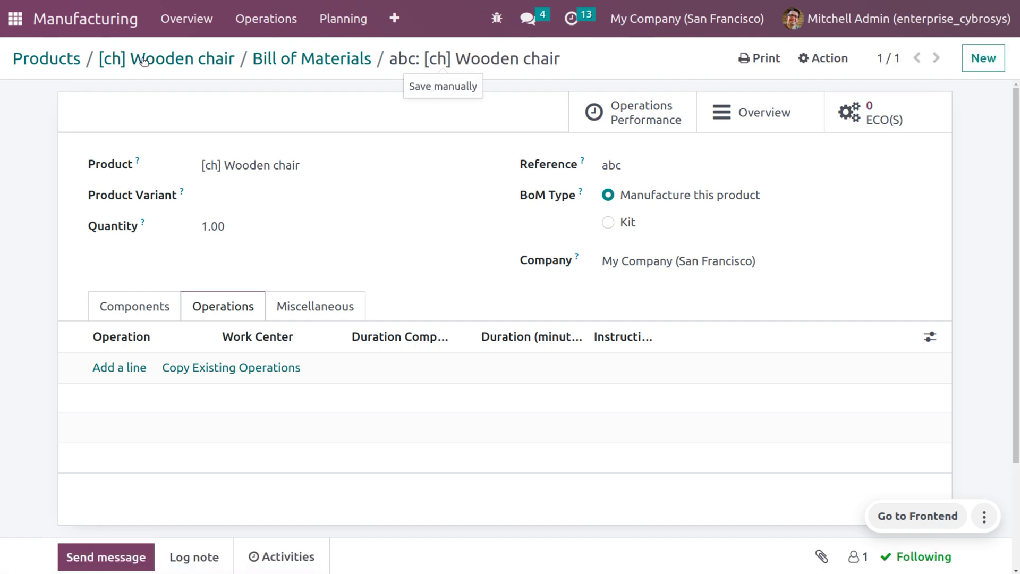
Step: Create a new entry in the manufacturing operations list and name it chiselling
left_click(395, 18)
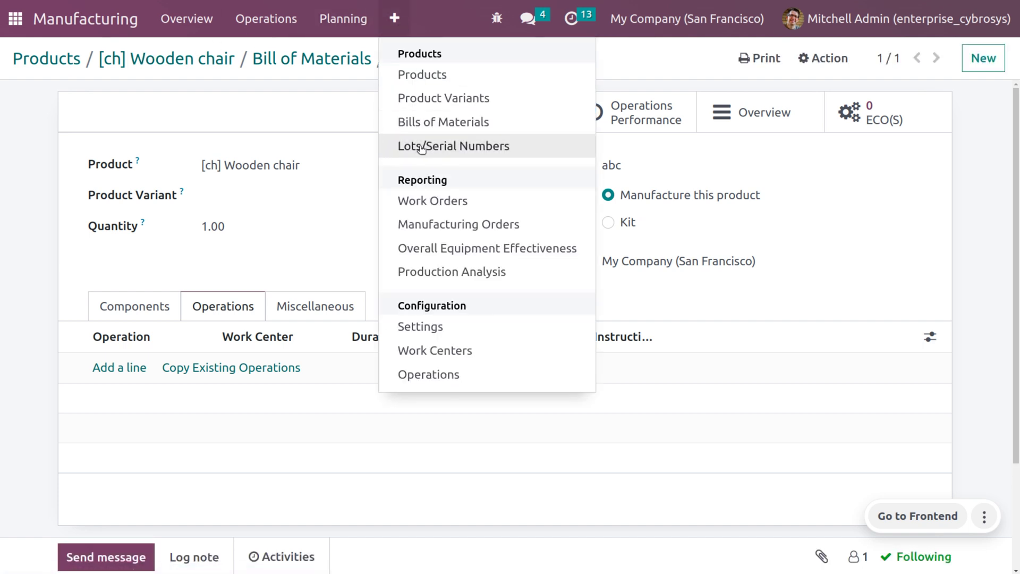
left_click(486, 371)
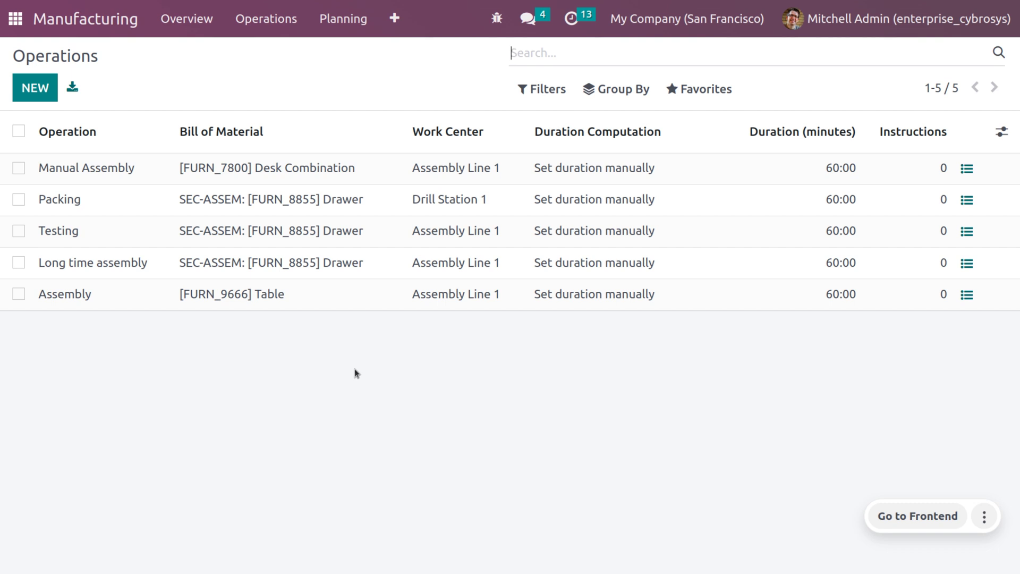
left_click(44, 91)
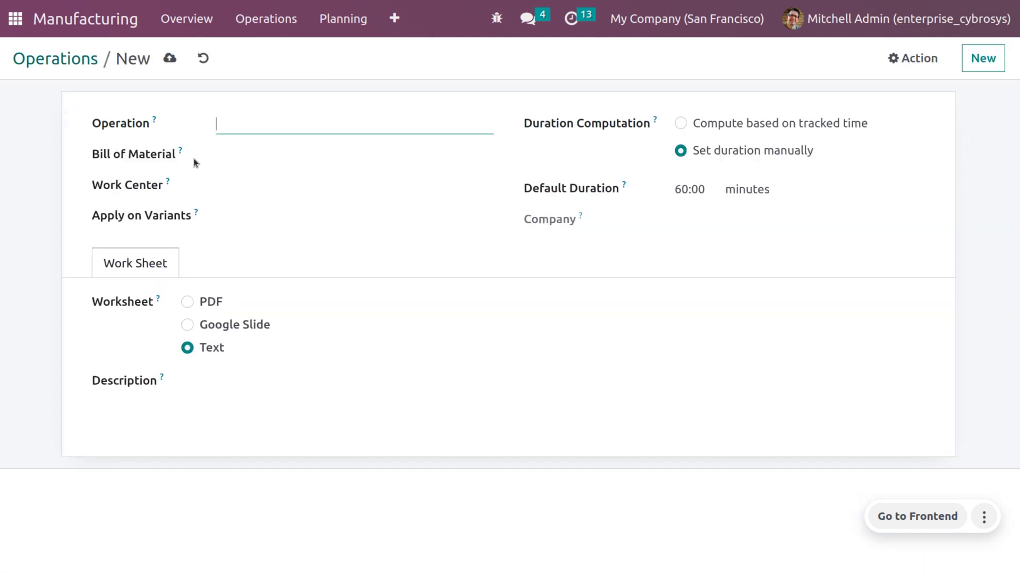
type("chiselling")
Step: Assign the operation to the abc: [ch] Wooden chair bill of material and the Drill station 2 work center
left_click(228, 148)
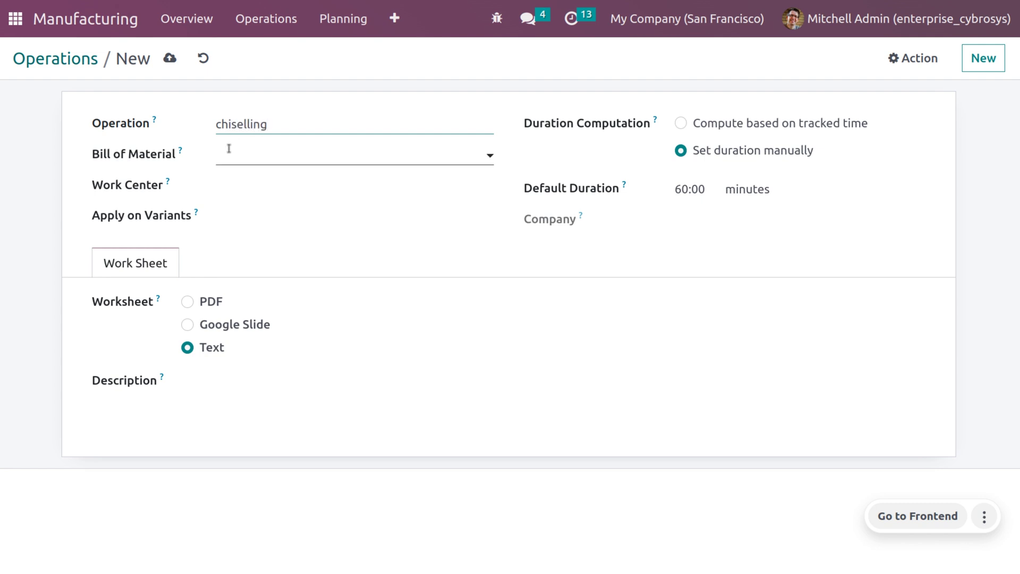
type("ch] Wooden chair")
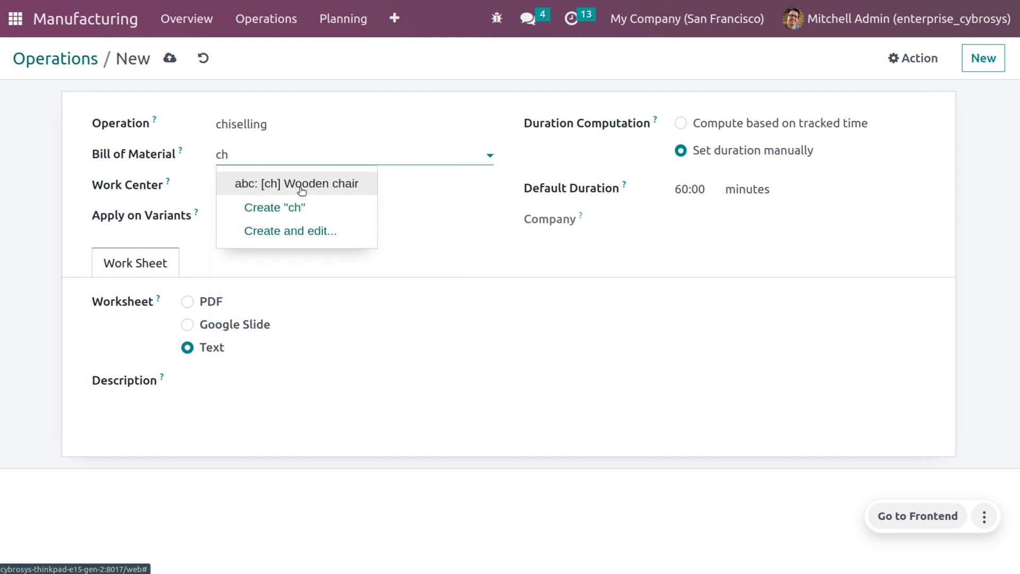
left_click(302, 186)
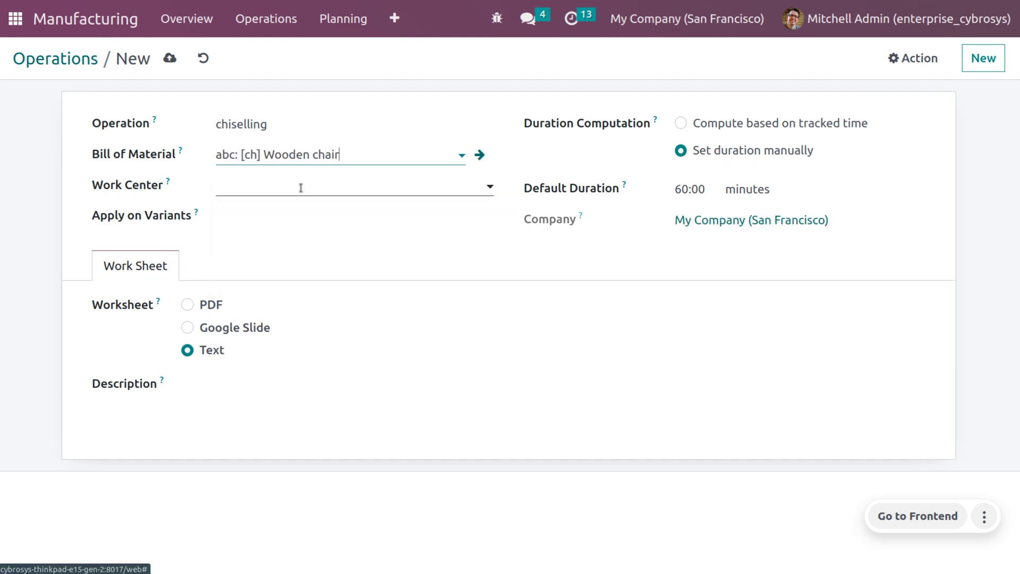
left_click(269, 192)
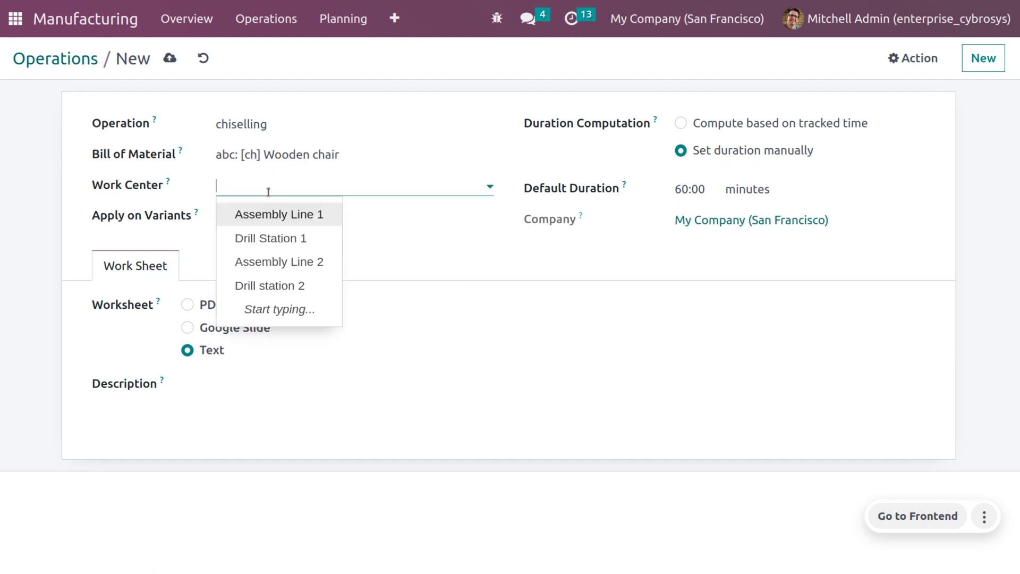
left_click(286, 286)
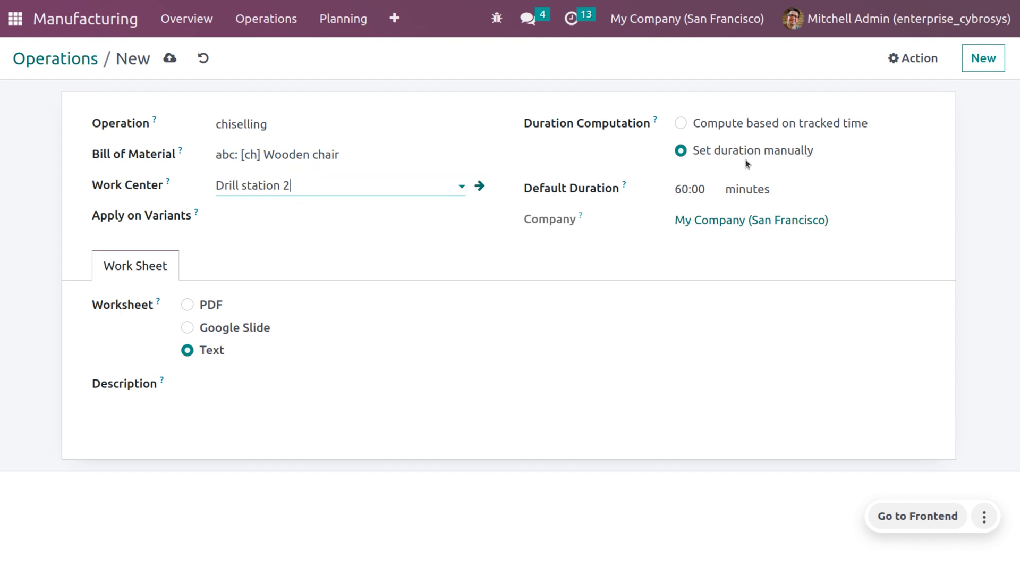
Step: Keep the duration computation manual, set the default duration to 30:00 minutes, and save the operation
left_click(681, 122)
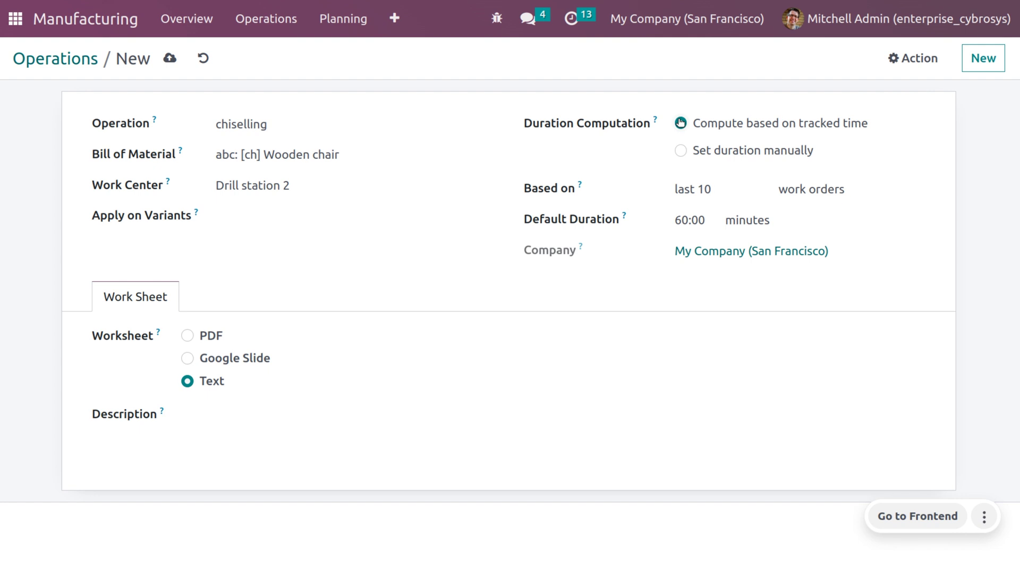
left_click(681, 151)
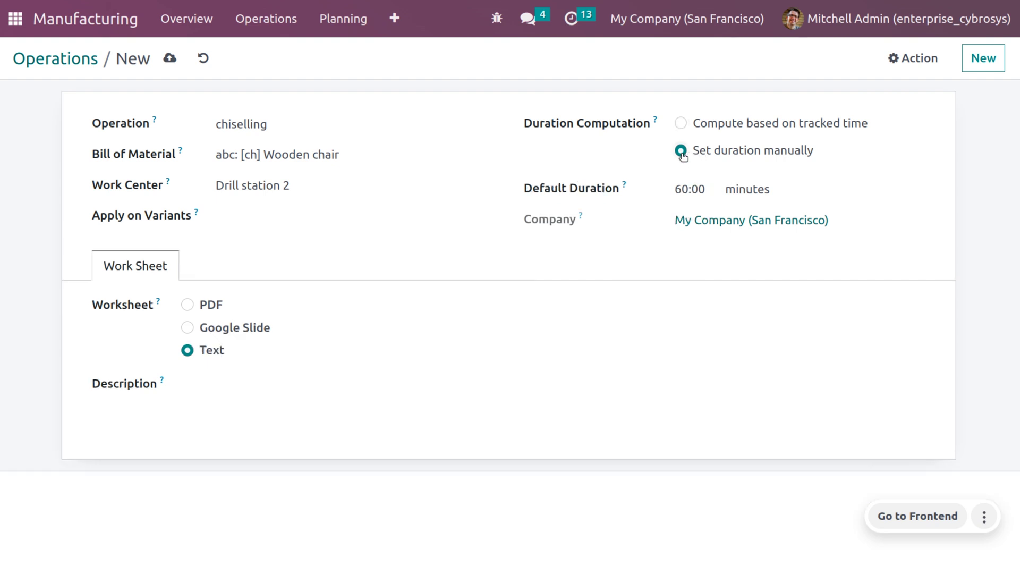
left_click(689, 189)
key("BackSpace")
key("BackSpace")
type("30")
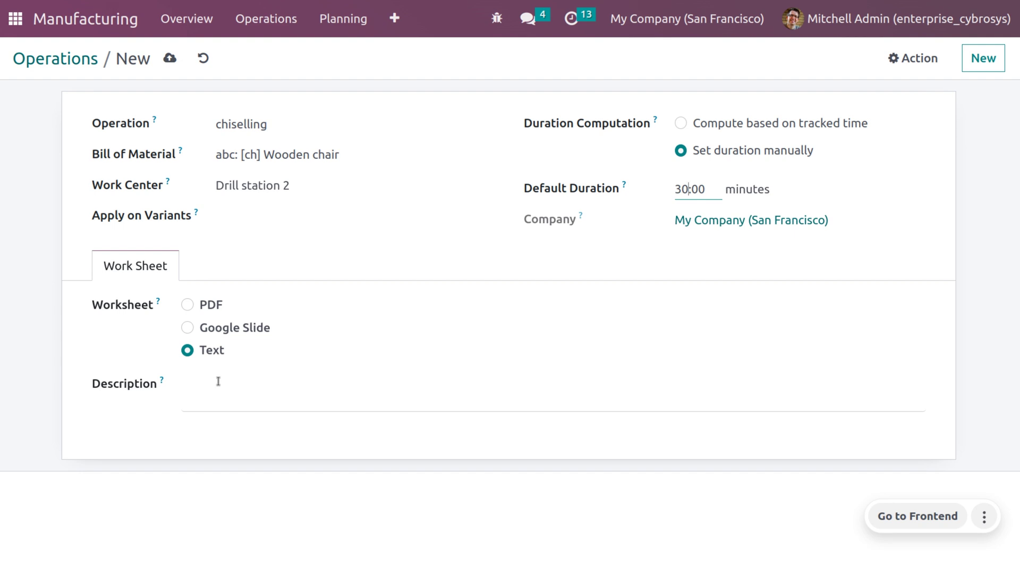
left_click(170, 58)
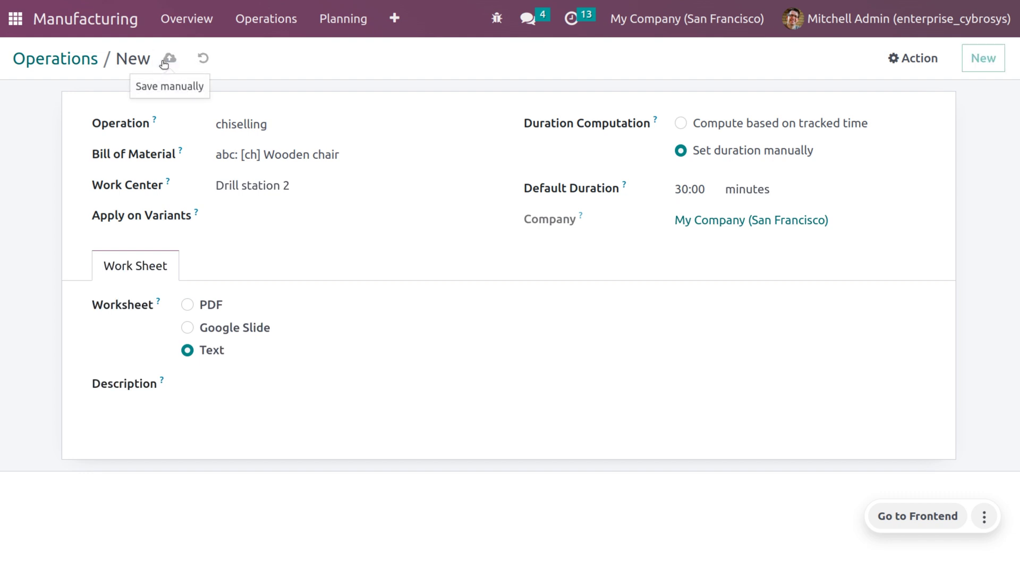
Step: Create a new operation named Assembeling parts and assign it to the abc: [ch] Wooden chair bill of material
left_click(977, 66)
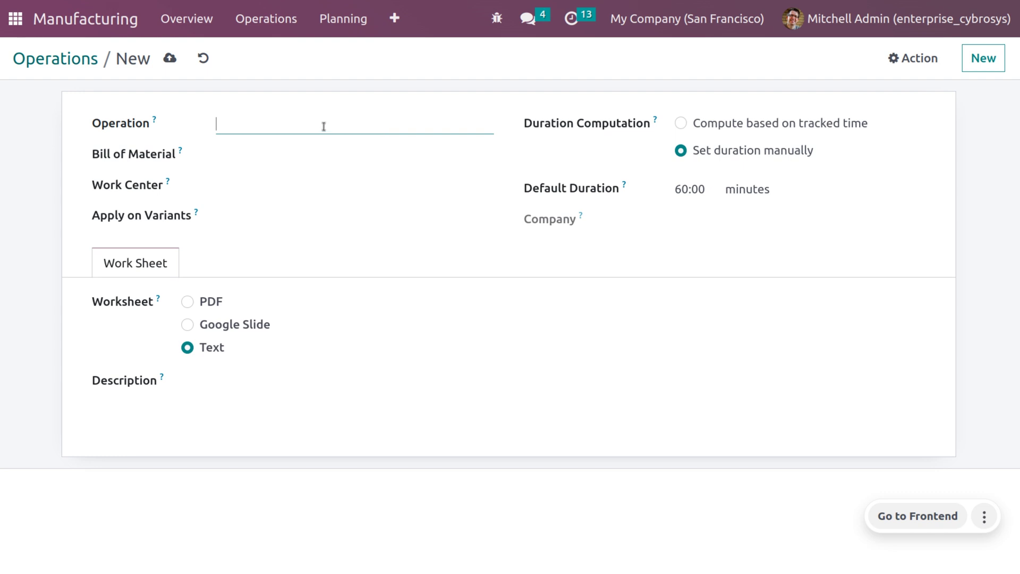
type("Assembeling parts")
left_click(241, 154)
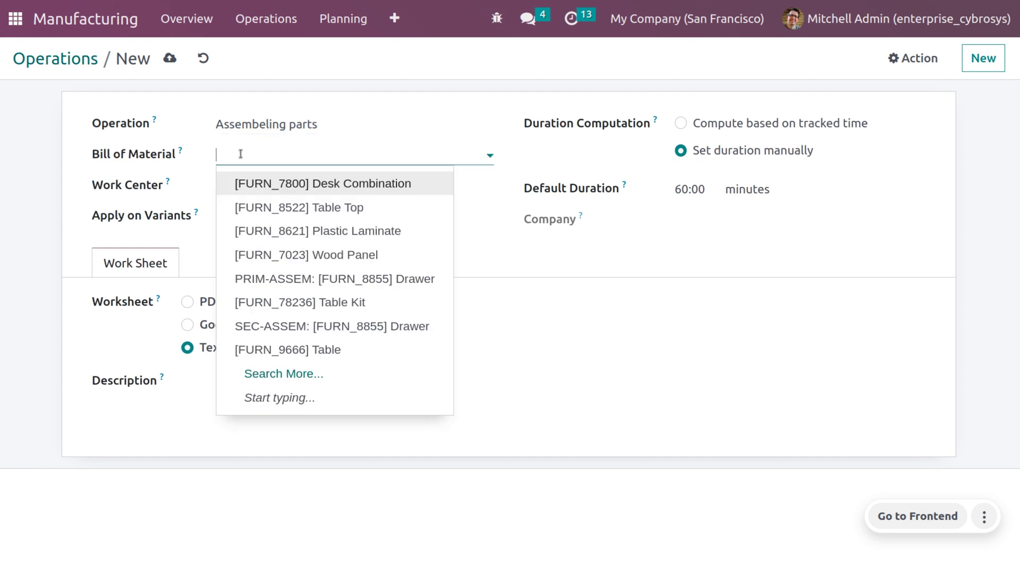
type("ch")
left_click(231, 194)
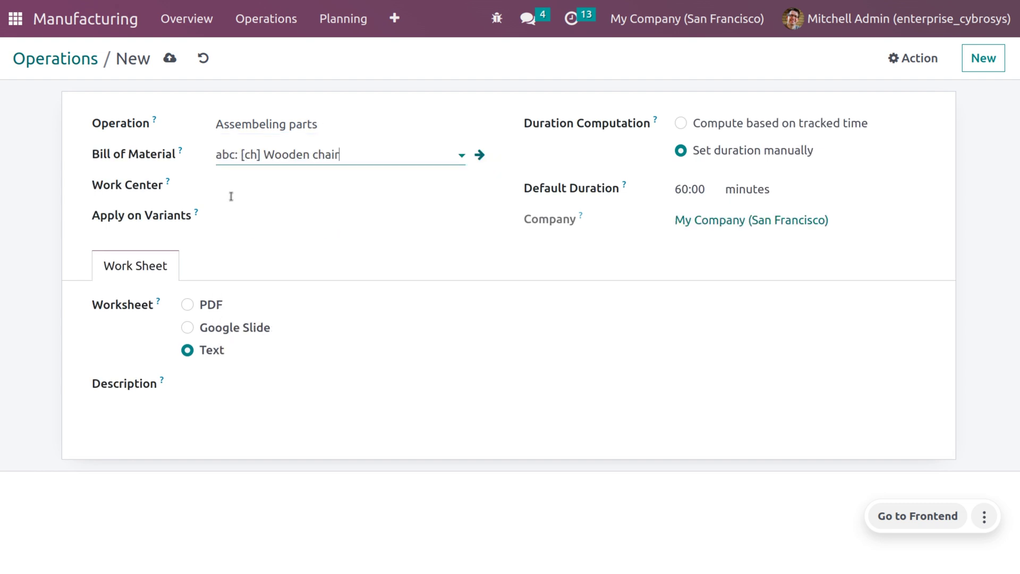
Step: Assign the Drill Station 1 work center to the Assembeling parts operation and save it
left_click(170, 58)
left_click(420, 188)
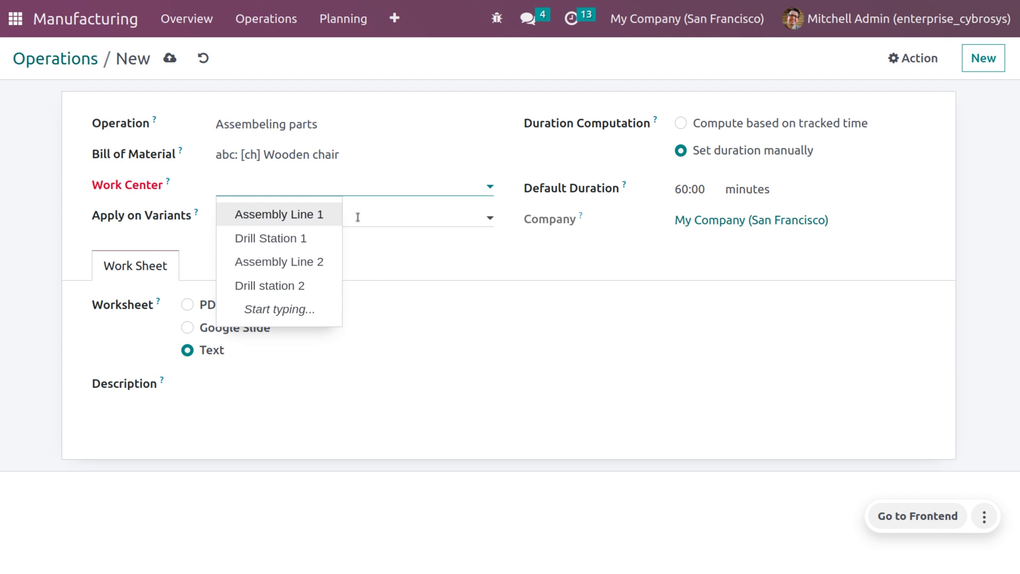
left_click(333, 238)
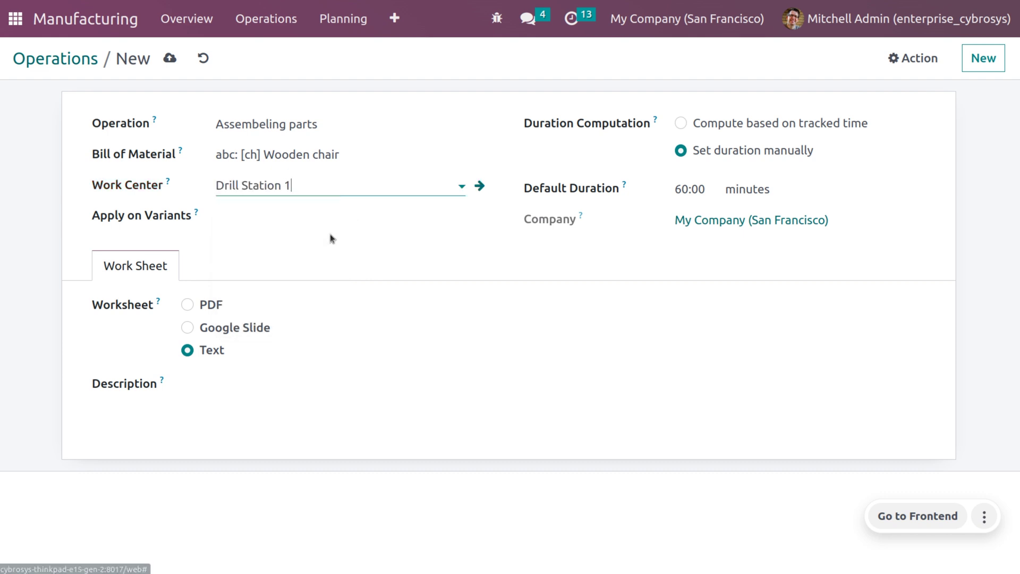
left_click(167, 61)
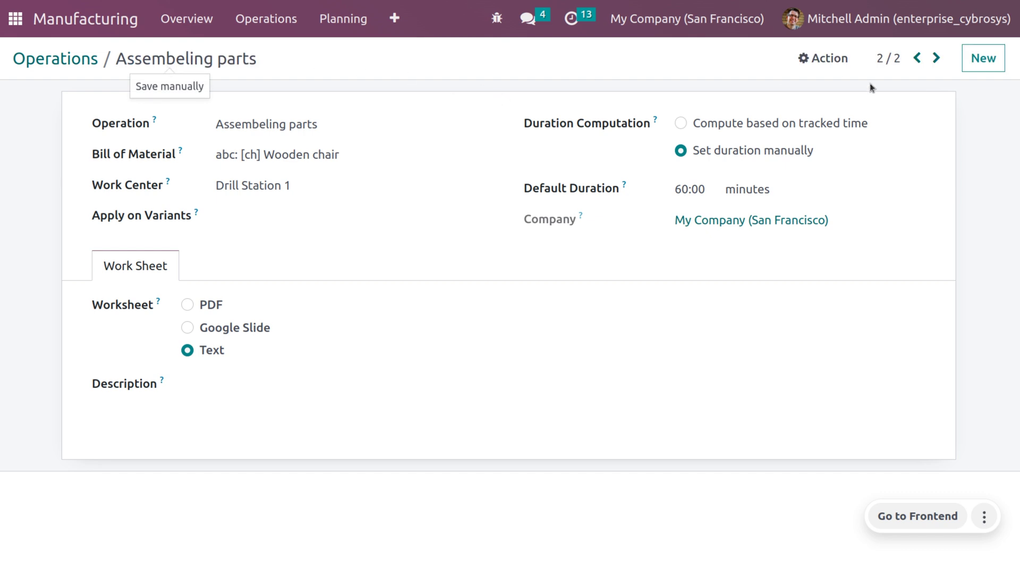
Step: Create another operation named Finishing process and assign it to the abc: [ch] Wooden chair bill of material
left_click(980, 66)
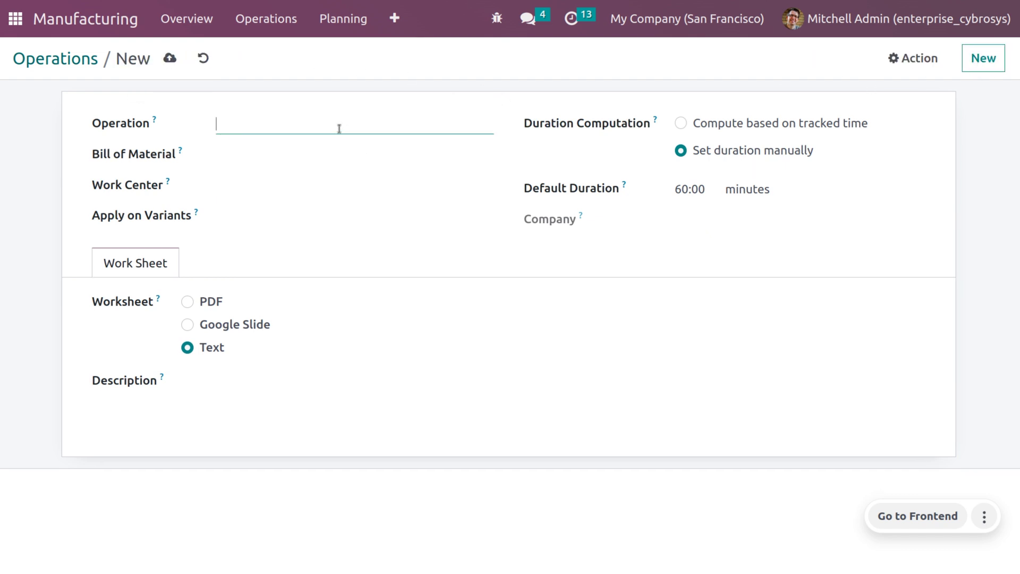
type("Finishing process")
left_click(294, 152)
type("ch")
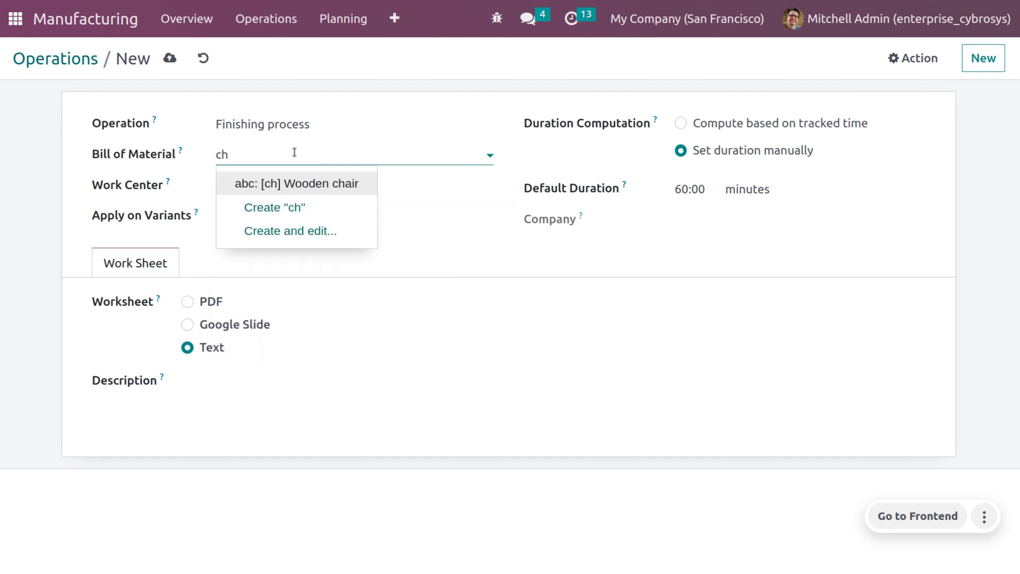
key("Return")
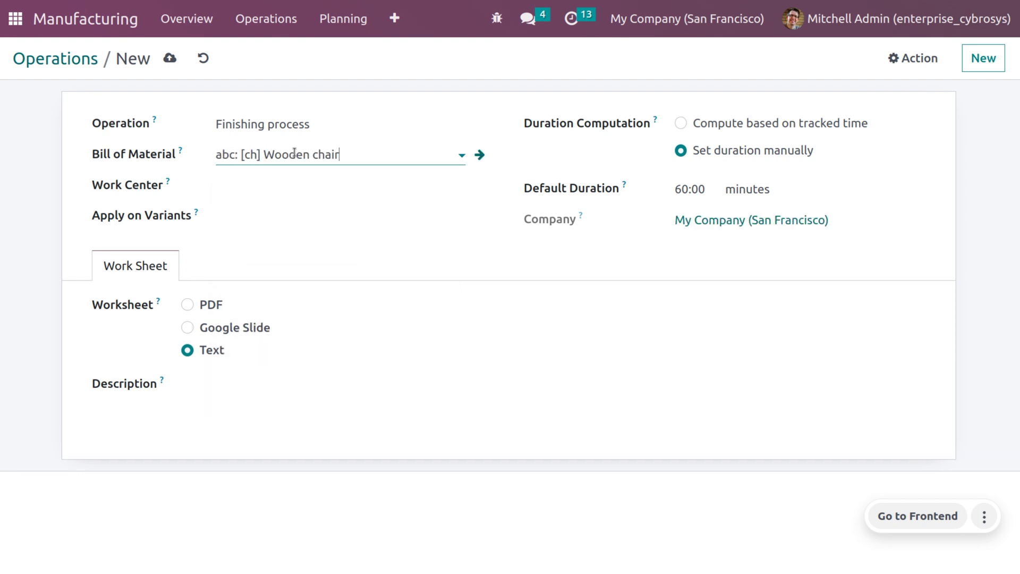
Step: Assign the Assembly Line 1 work center to the Finishing process operation and save it
left_click(293, 190)
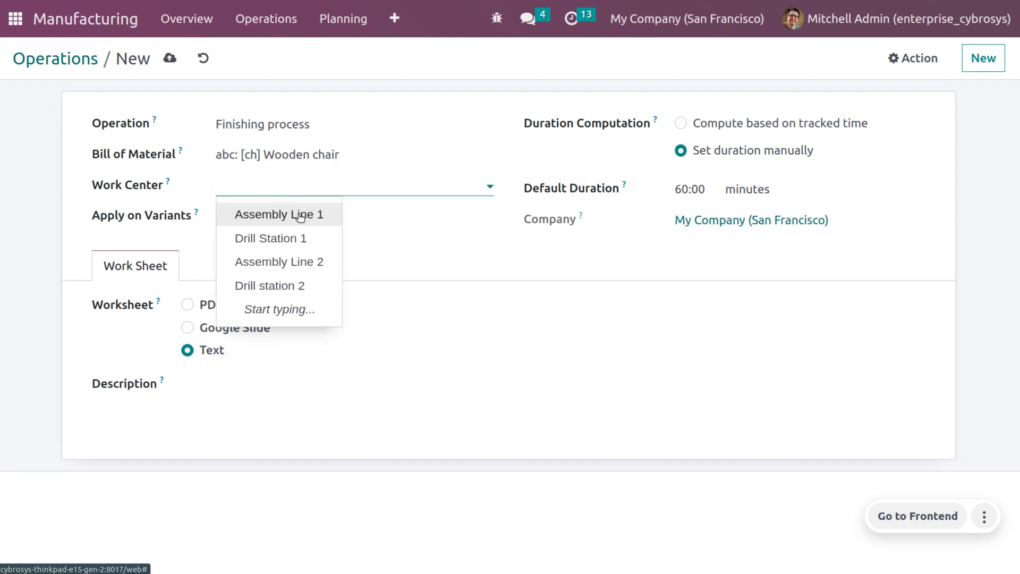
left_click(298, 215)
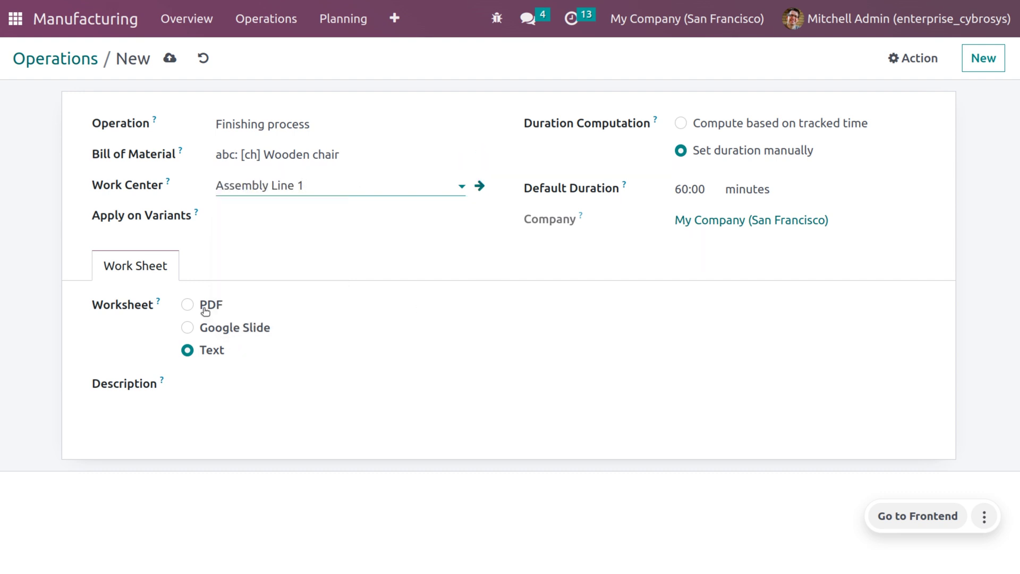
left_click(169, 58)
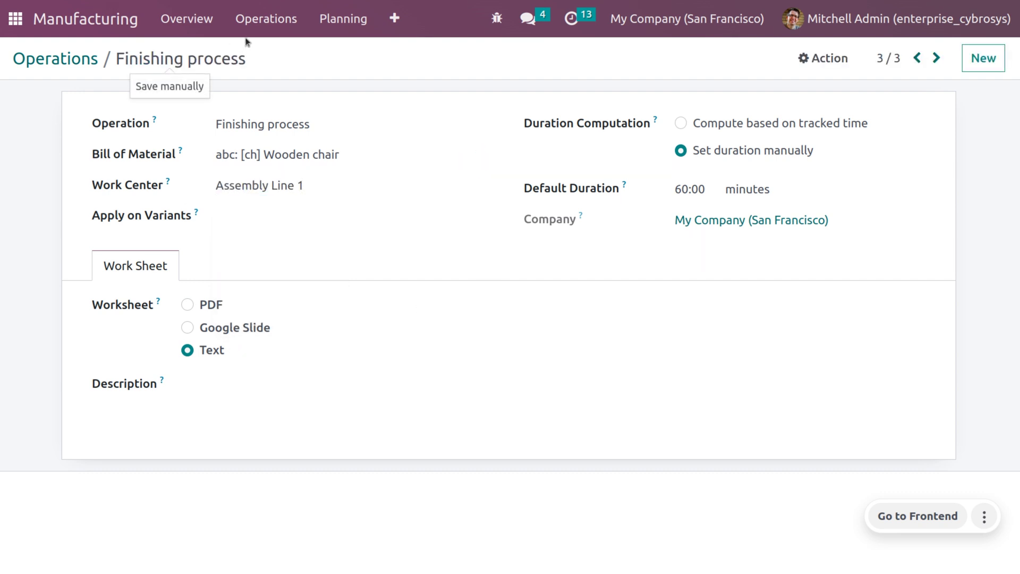
Step: Open the Wooden chair bill of materials with reference abc and view its list of operations
left_click(396, 20)
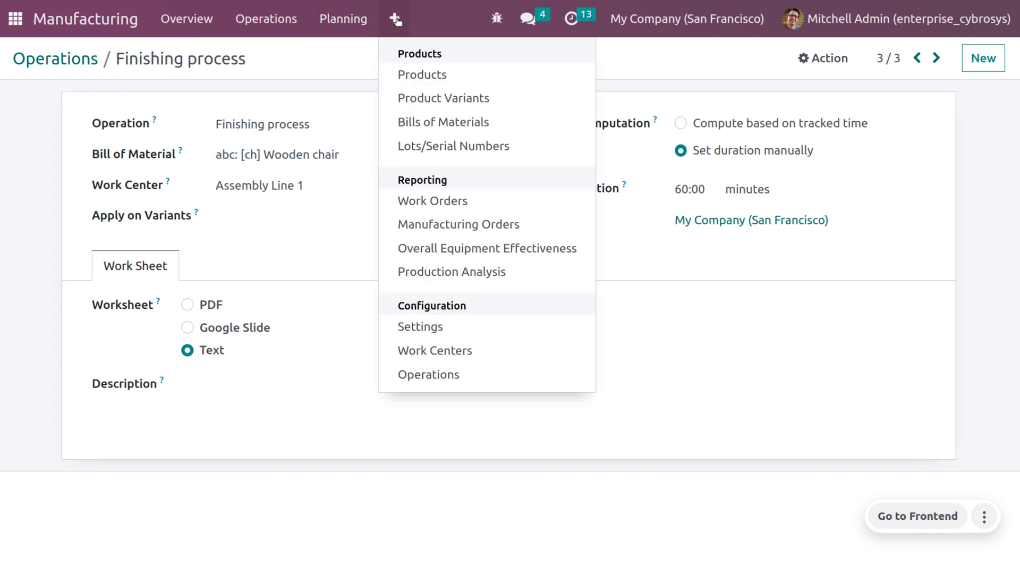
left_click(450, 130)
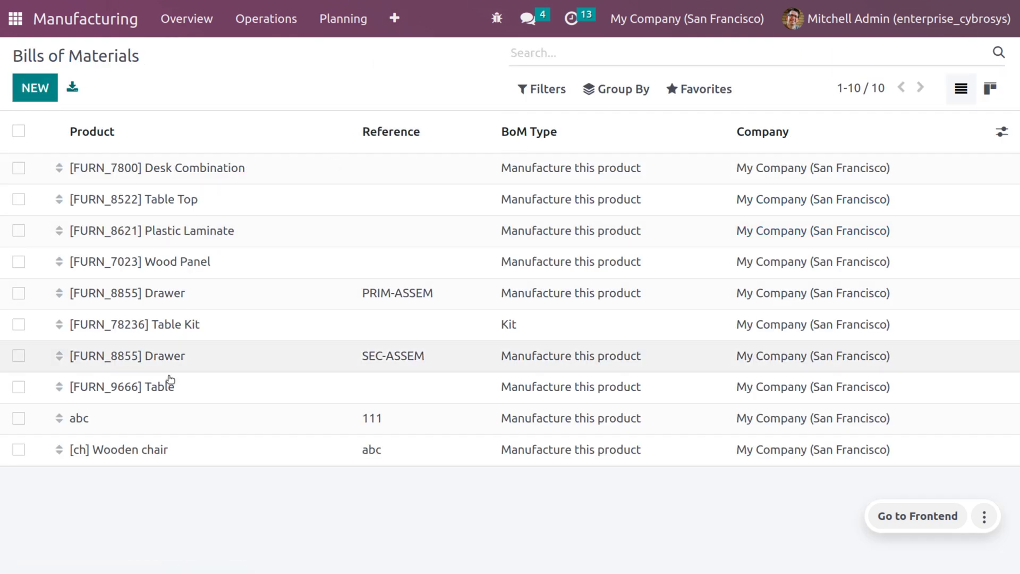
left_click(153, 460)
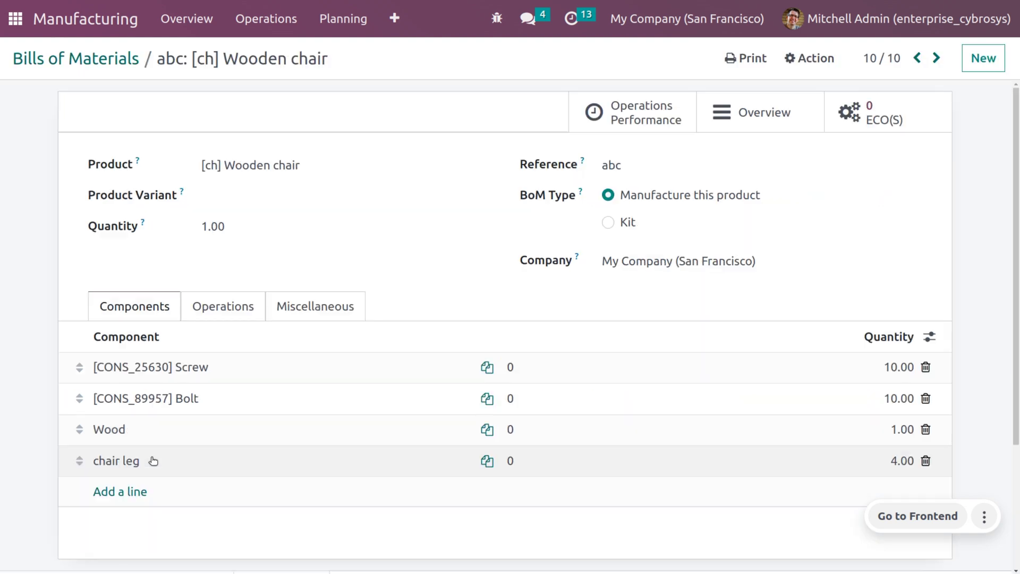
left_click(205, 307)
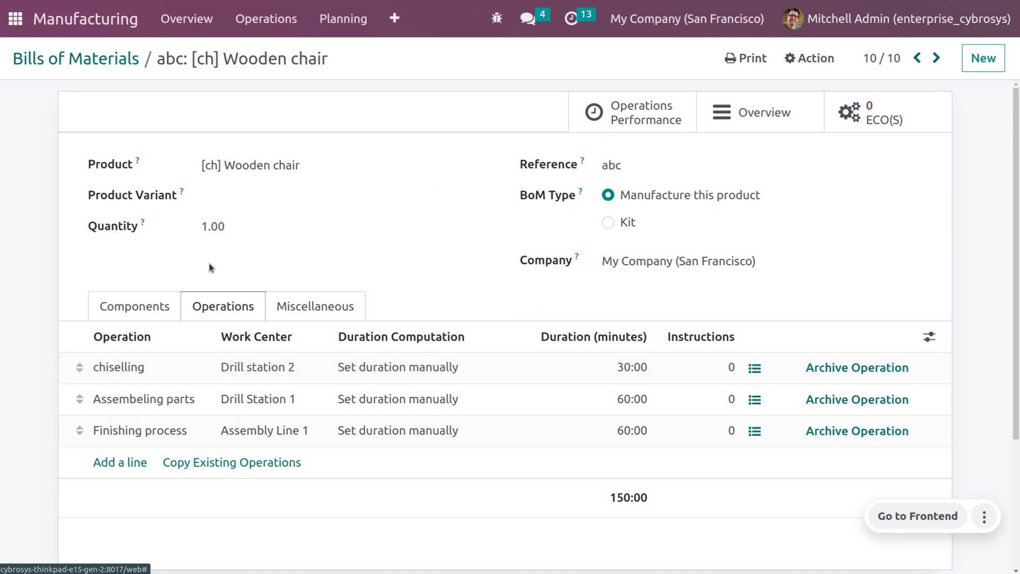
Step: Open the Wooden chair product record and compute its cost from the bill of materials
left_click(387, 14)
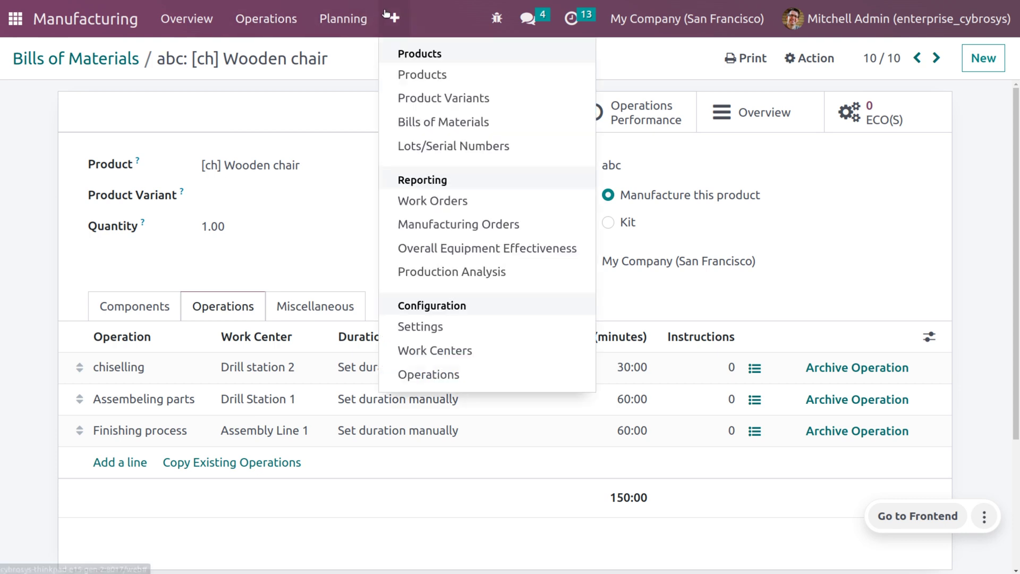
left_click(439, 80)
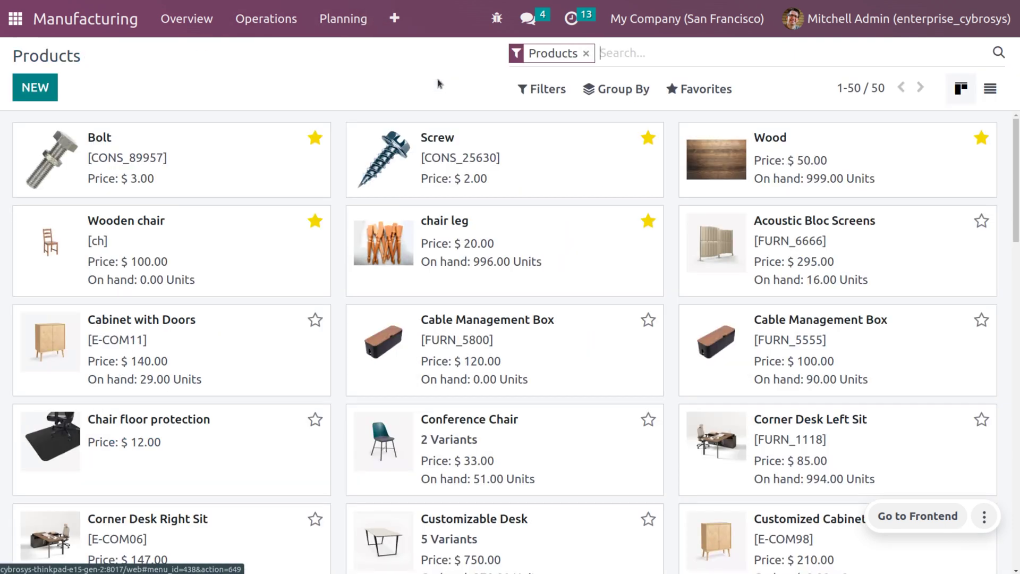
left_click(239, 248)
scroll(542, 465, "down", 3)
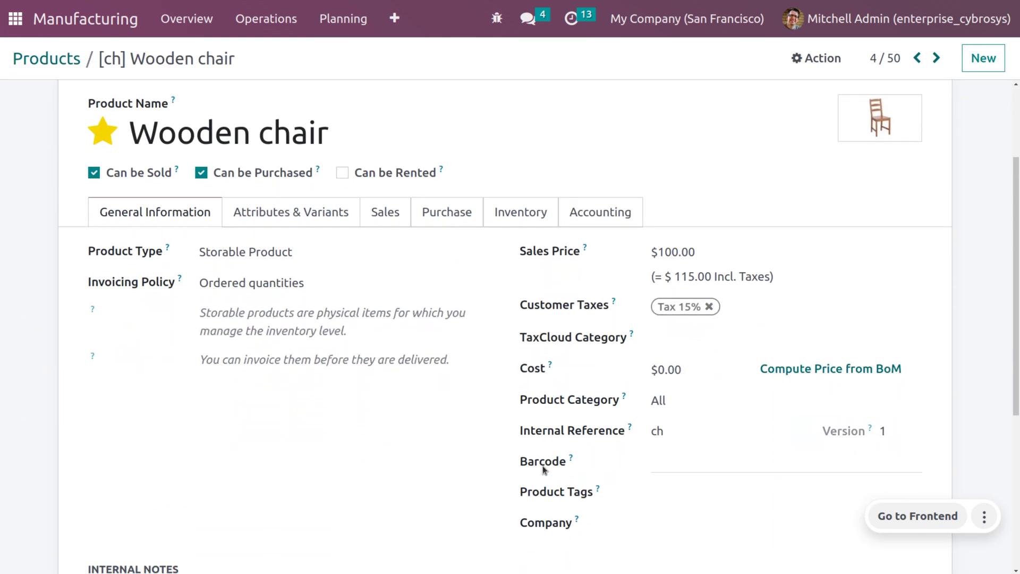
left_click(784, 370)
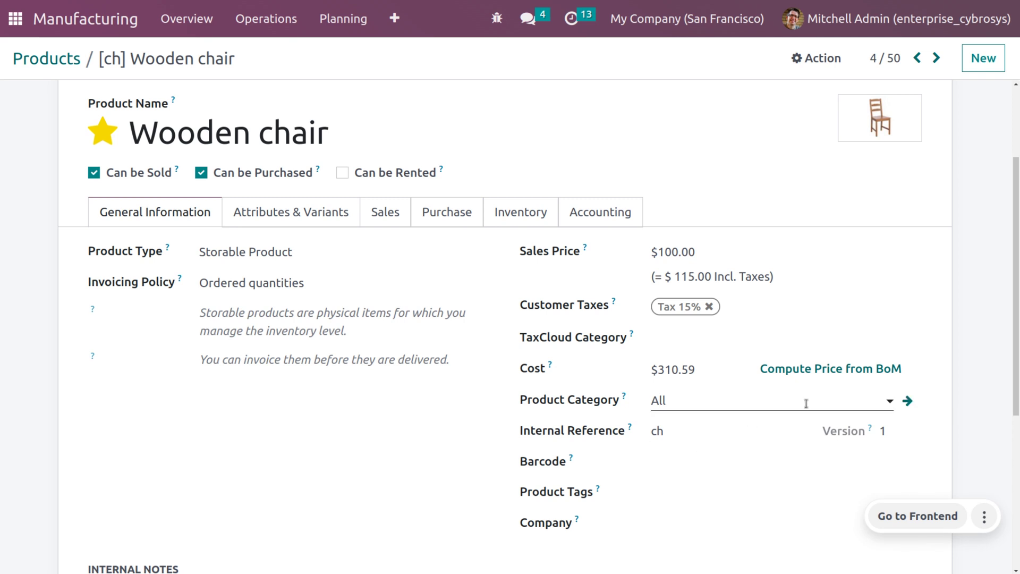
Step: Examine the costing and inventory valuation settings of the chair's product category All, and return to the product
left_click(906, 401)
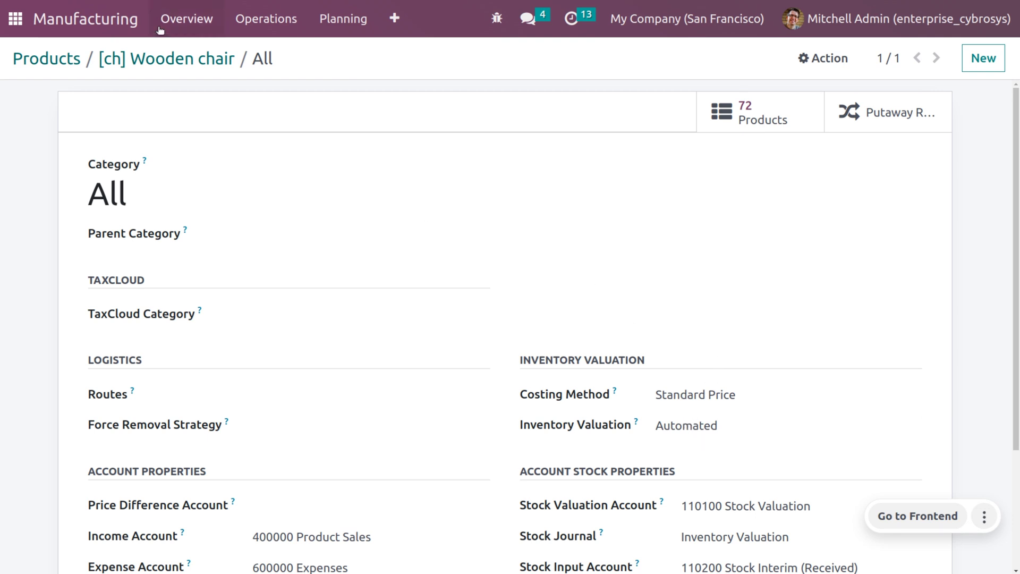
left_click(160, 60)
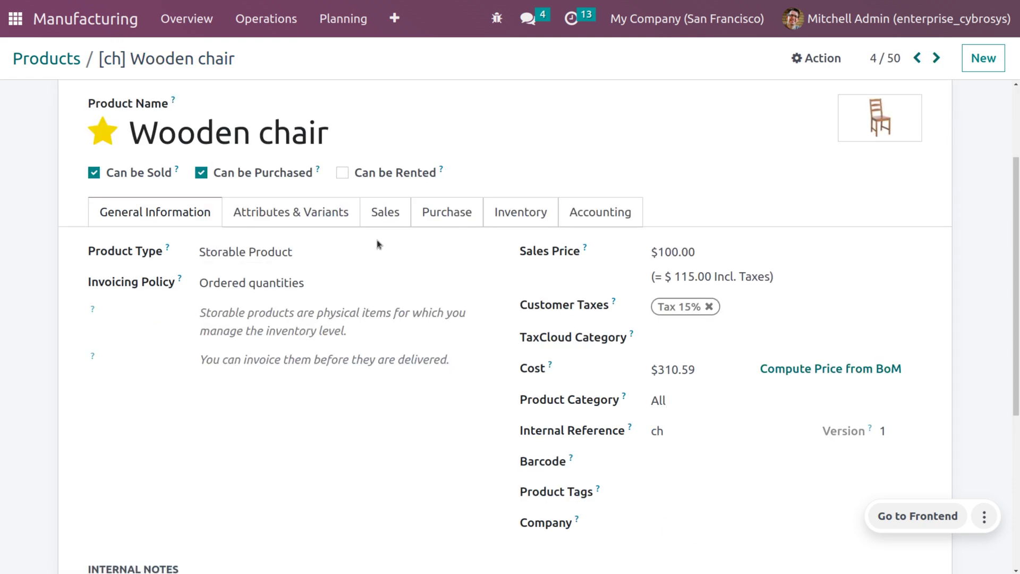
scroll(379, 245, "up", 3)
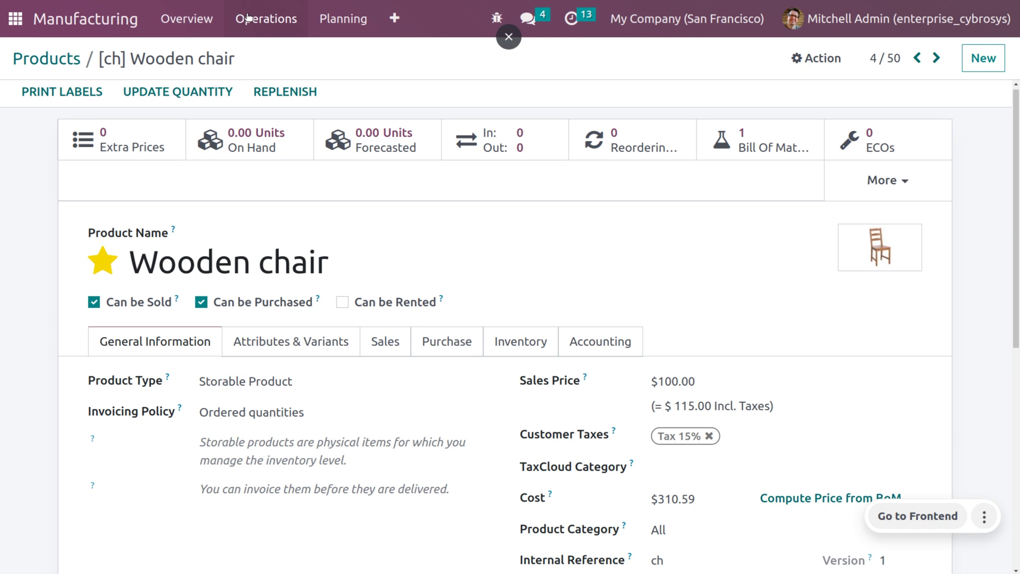
Step: Create a new manufacturing order using the abc: [ch] Wooden chair bill of material
left_click(248, 19)
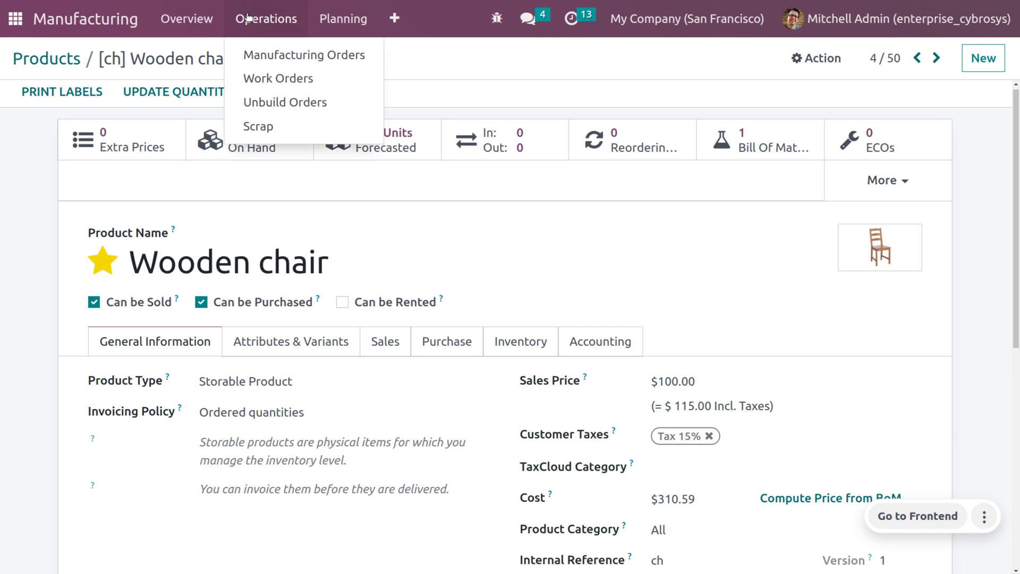
left_click(274, 49)
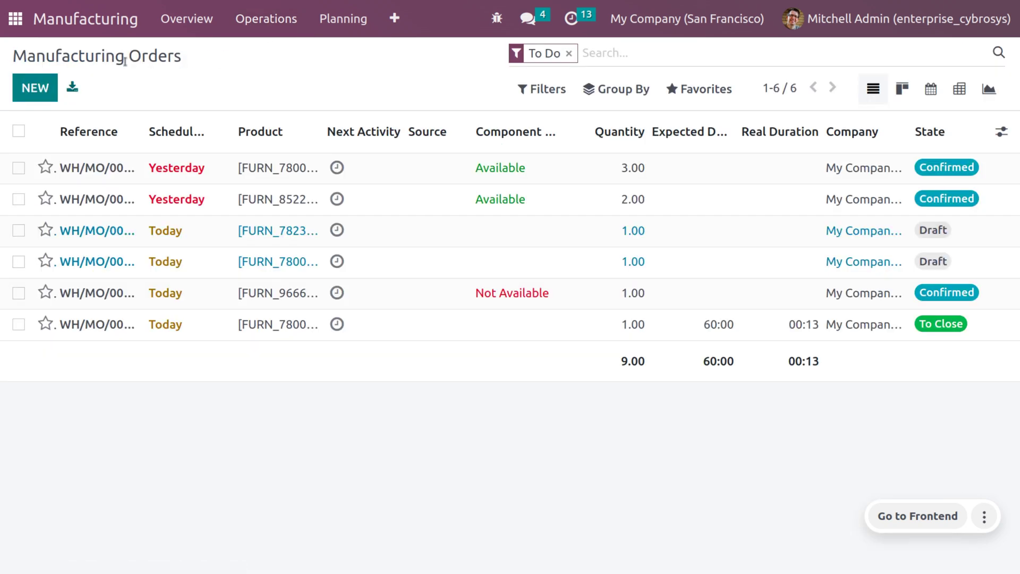
left_click(32, 84)
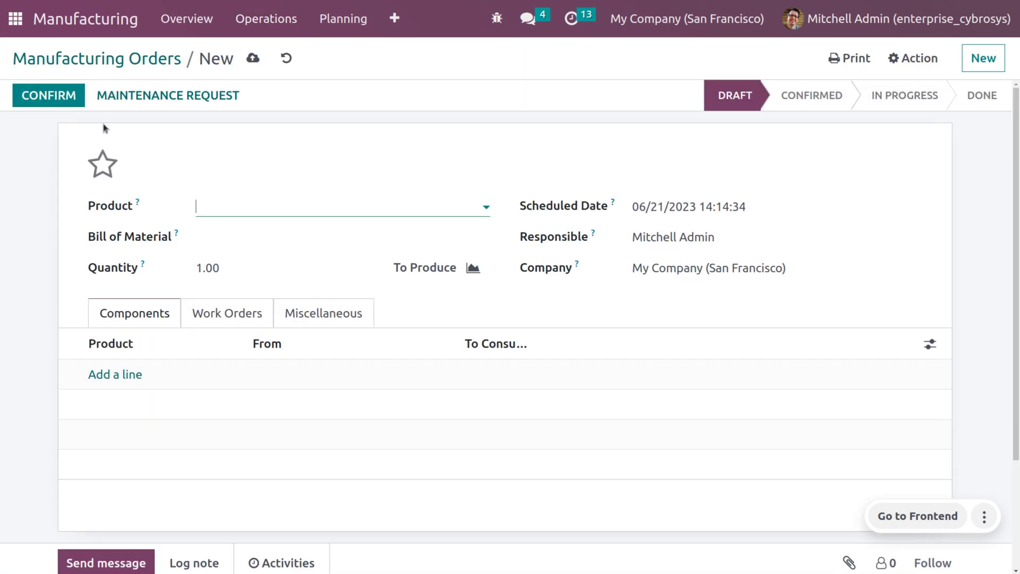
left_click(244, 241)
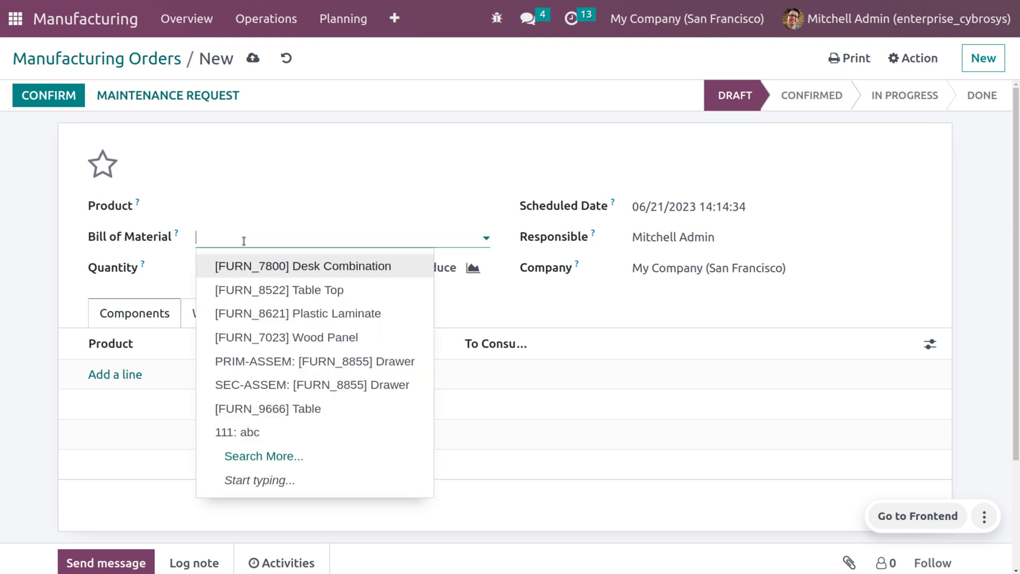
type("ch")
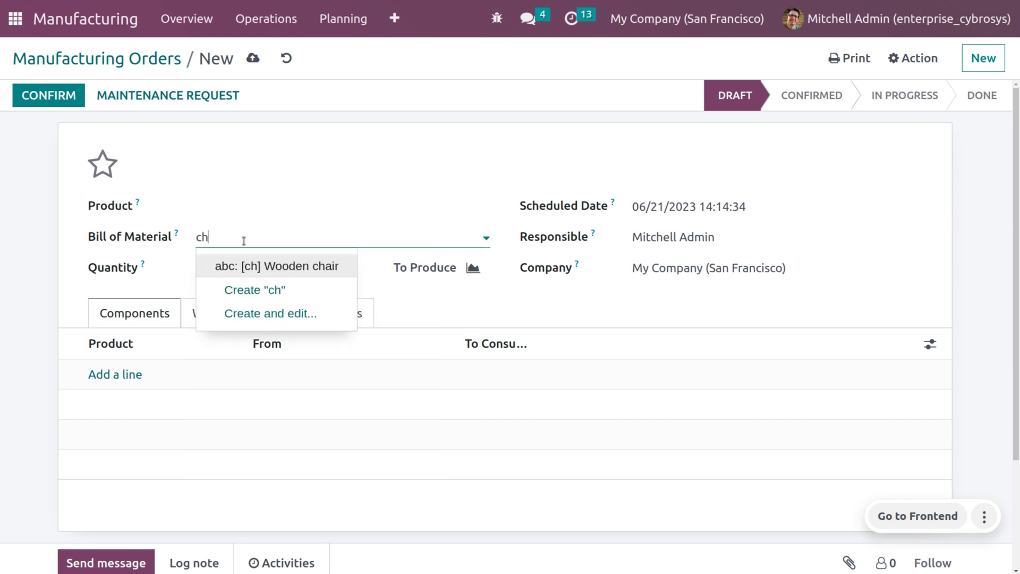
left_click(311, 265)
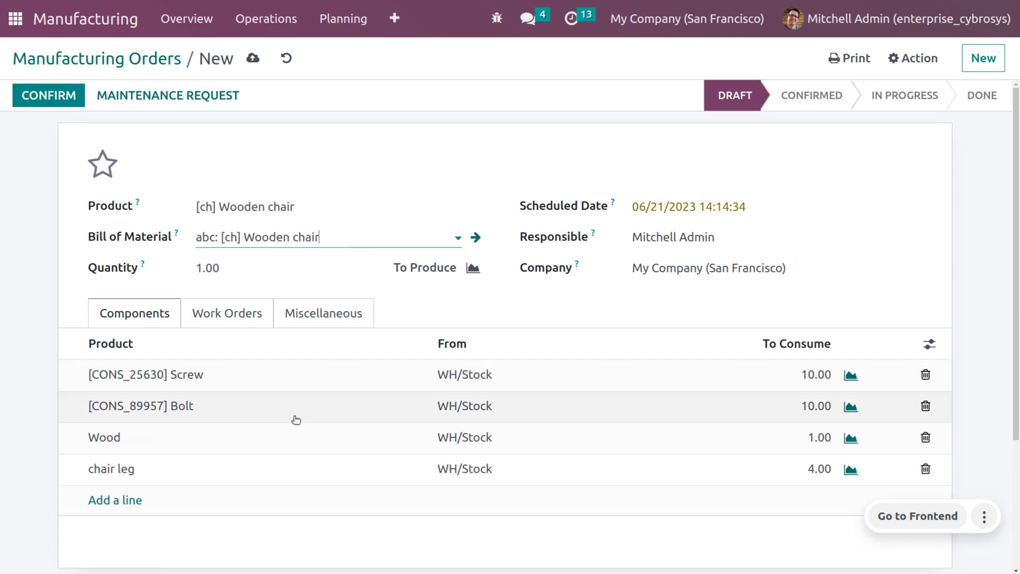
Step: Set the manufacturing order's scheduled date to 06/22/2023 and save the order
left_click(706, 210)
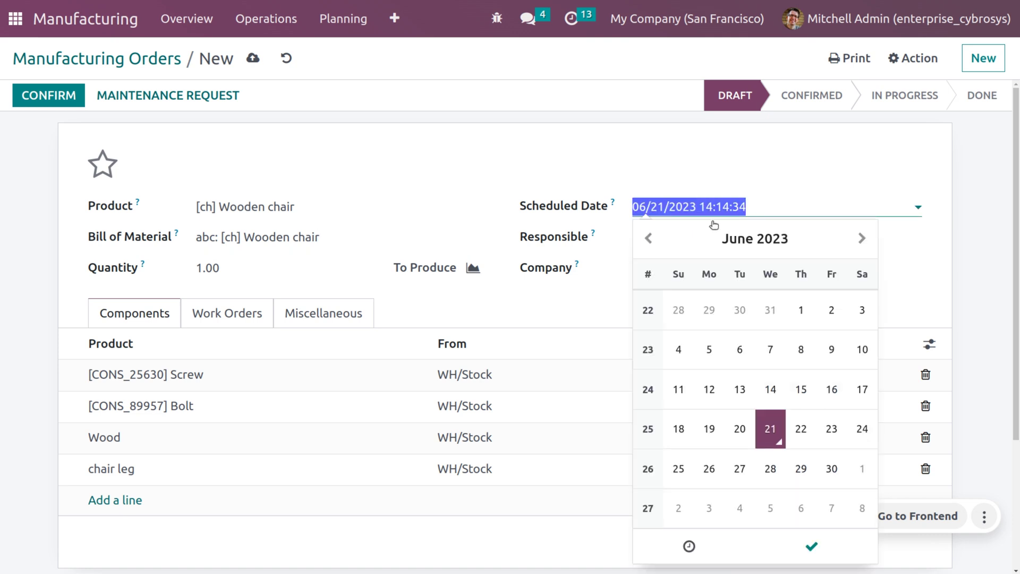
left_click(802, 426)
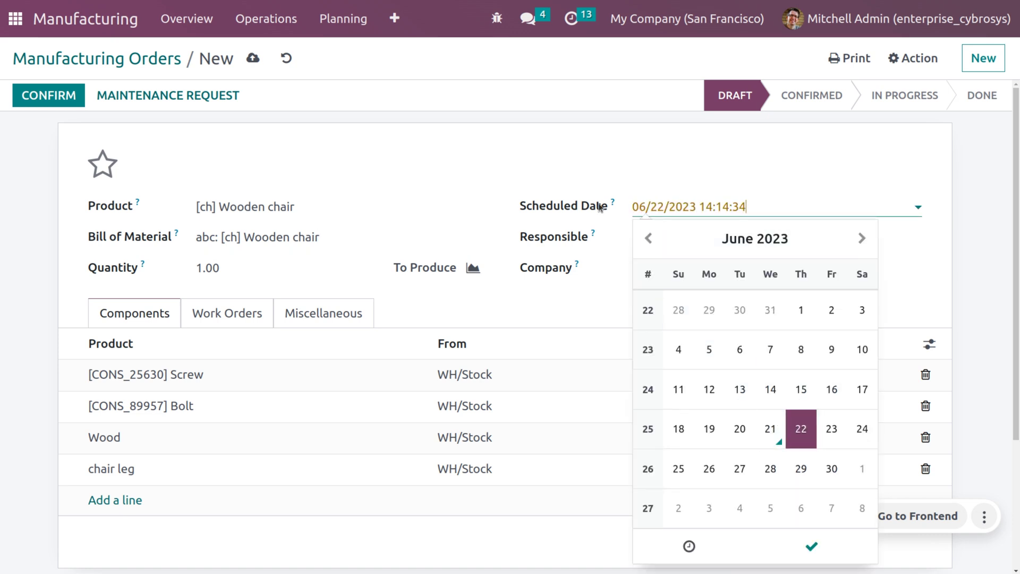
left_click(588, 177)
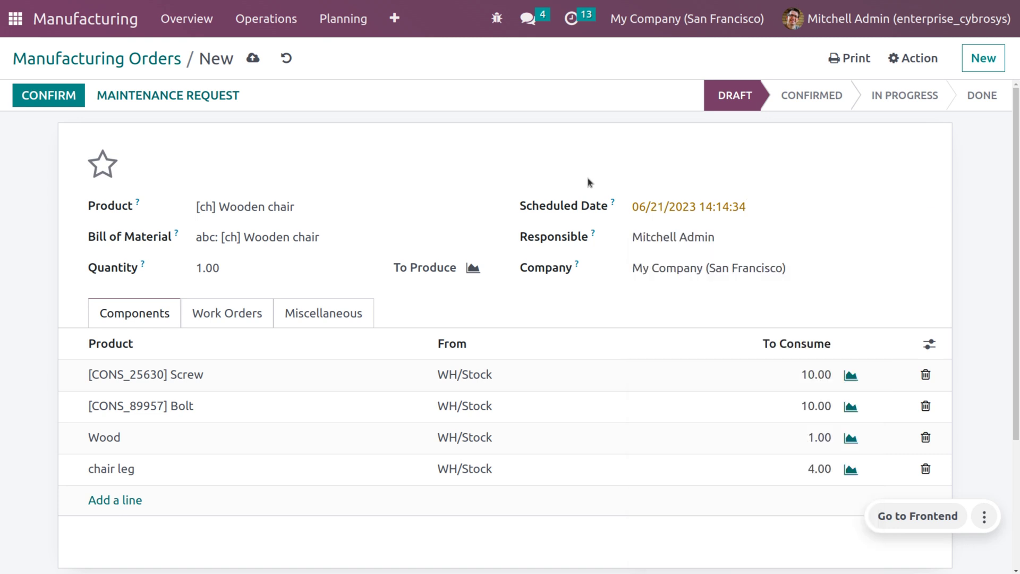
left_click(258, 60)
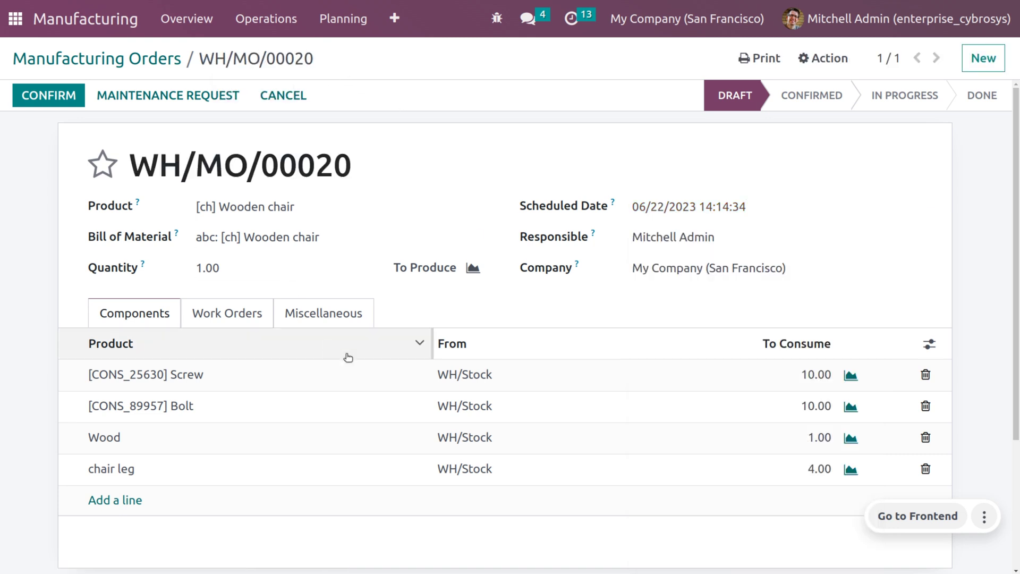
Step: Confirm the Wooden chair manufacturing order and plan it
left_click(64, 99)
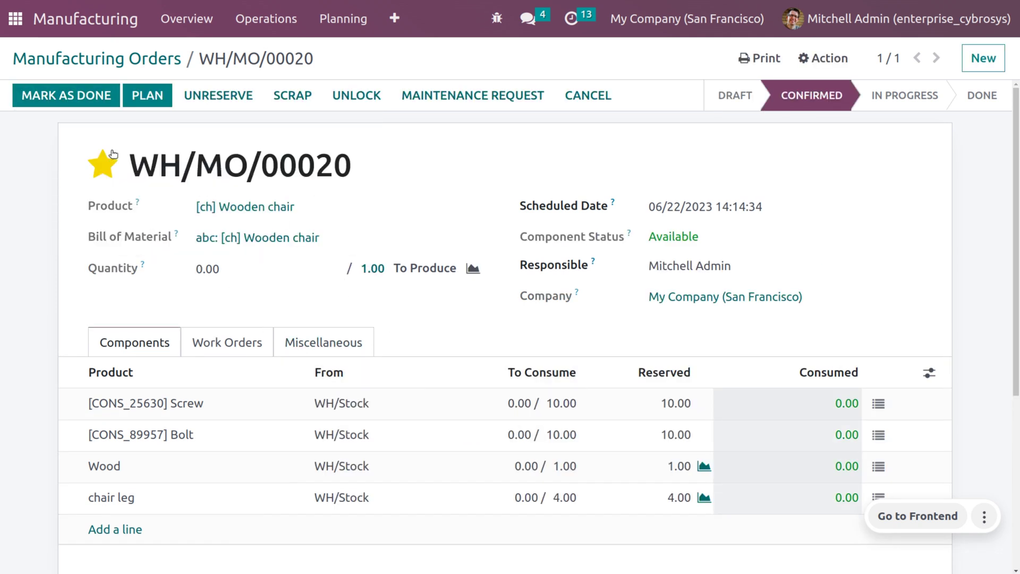
left_click(154, 100)
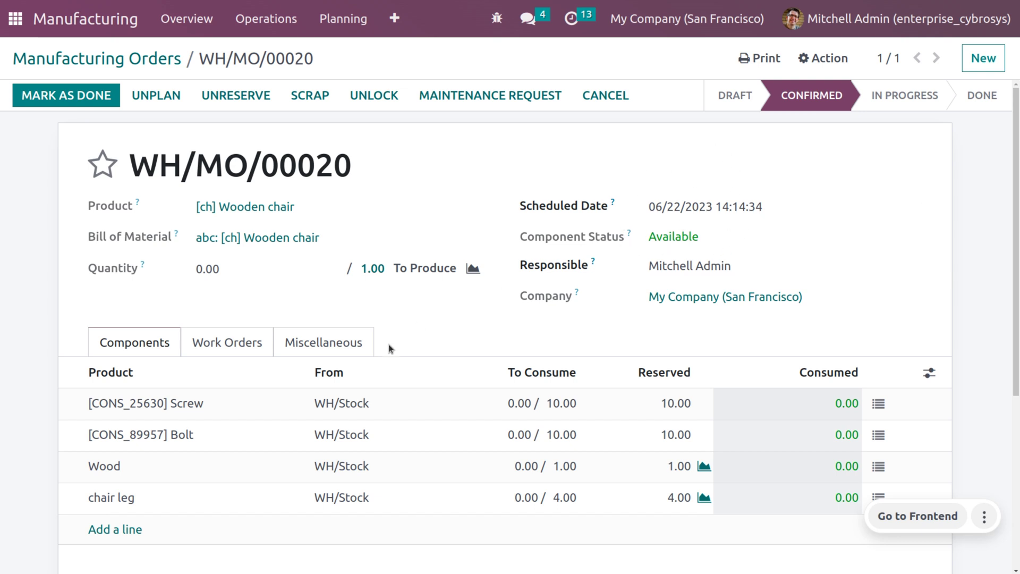
Step: Start and finish the chiselling, assembling and finishing work orders in sequence, and mark the Wooden chair manufacturing order as done
left_click(229, 346)
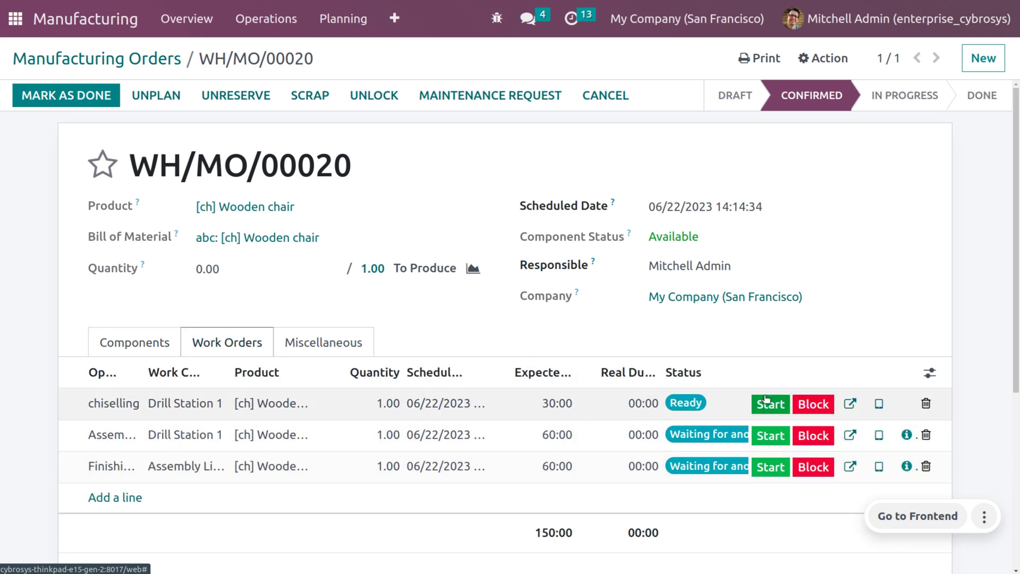
left_click(770, 404)
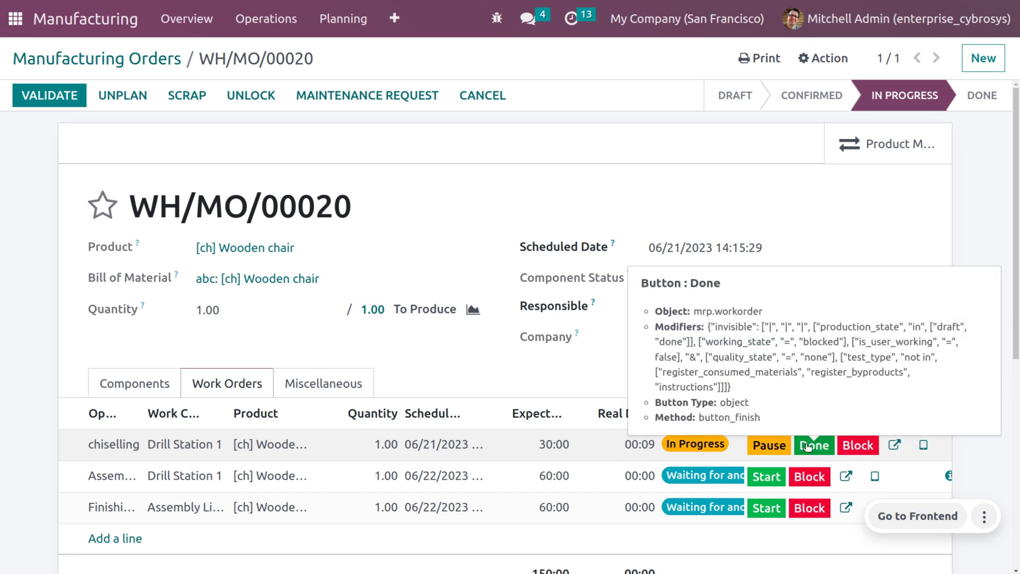
left_click(808, 447)
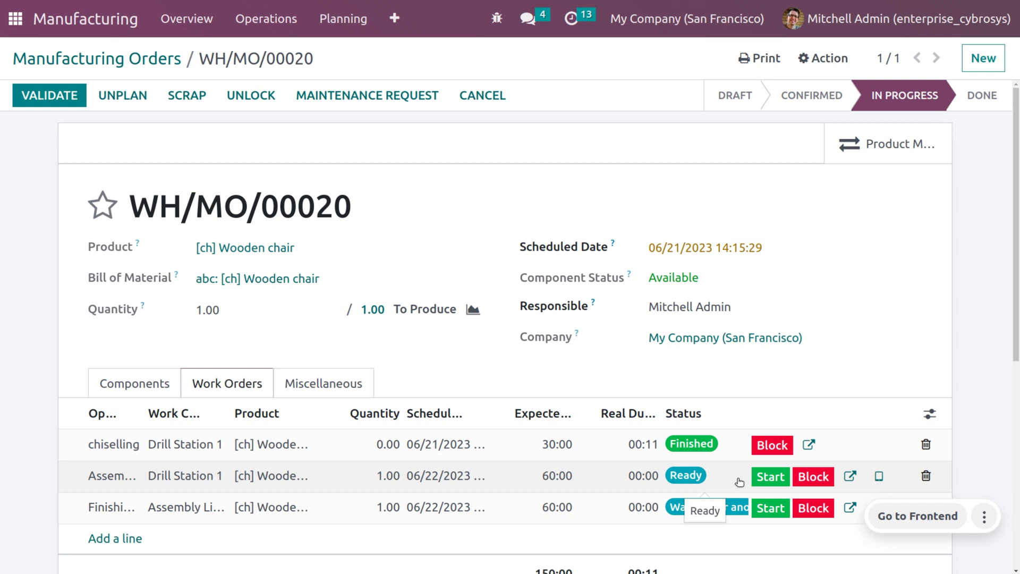
left_click(766, 478)
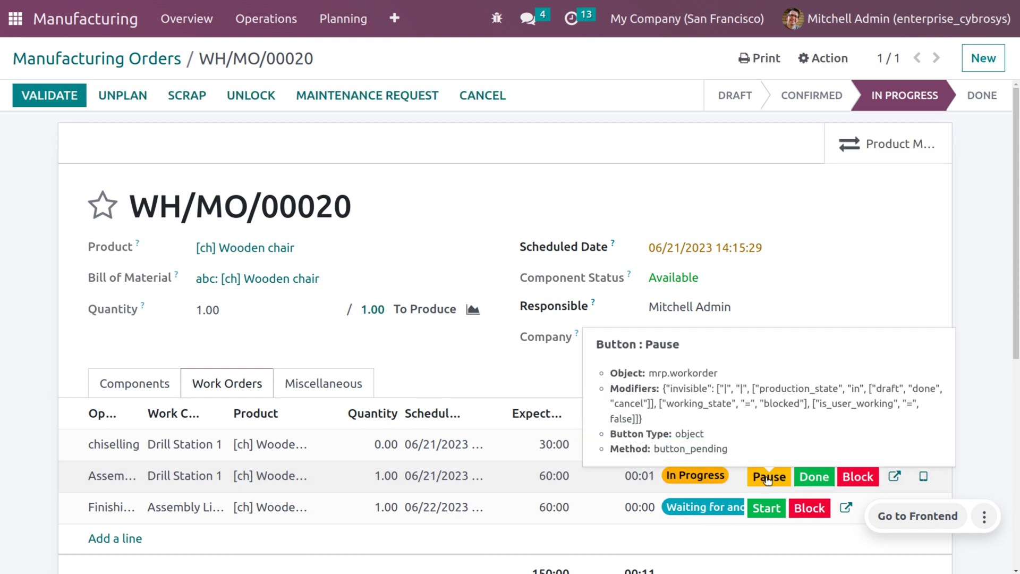
left_click(815, 477)
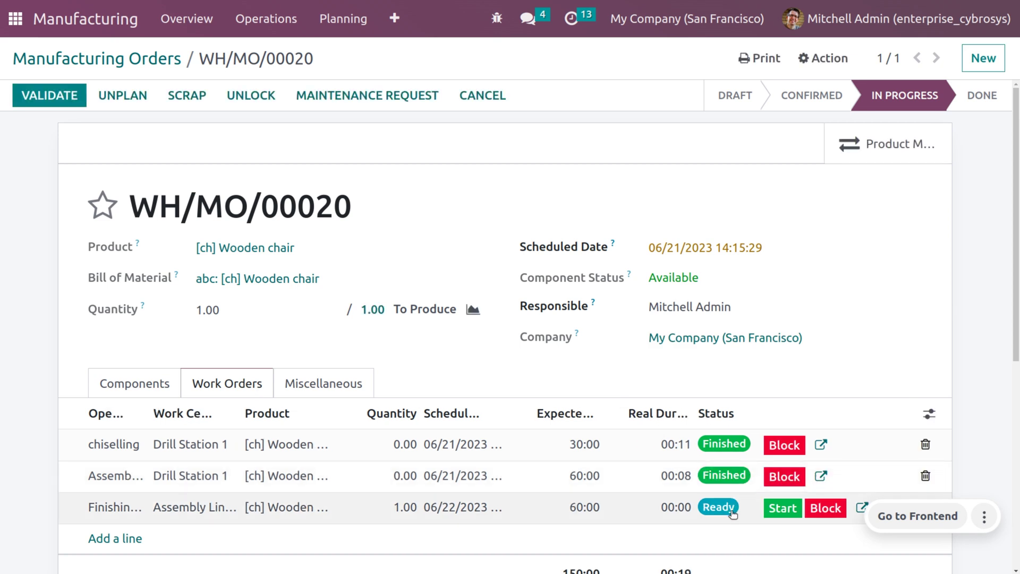
left_click(773, 513)
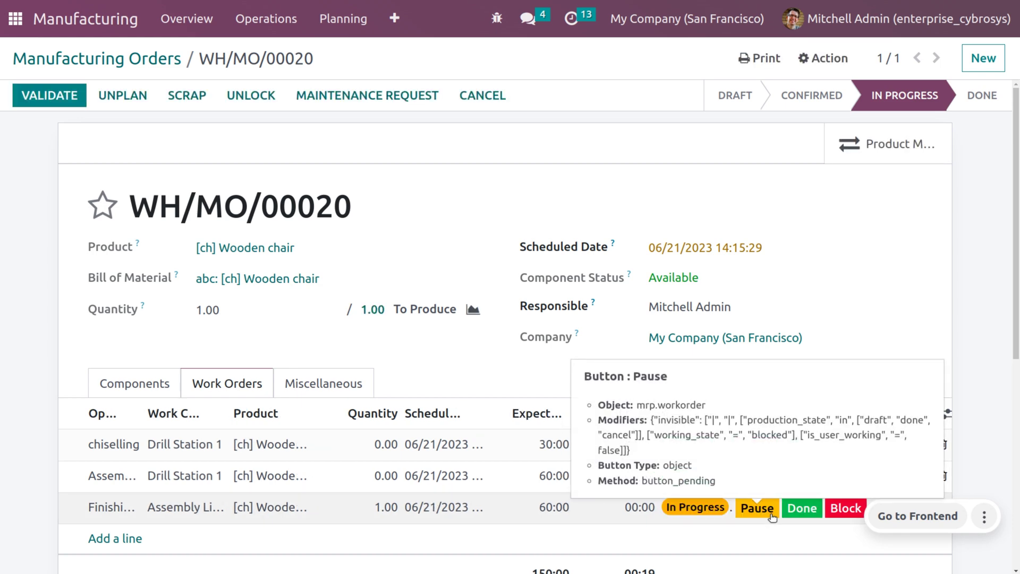
left_click(802, 508)
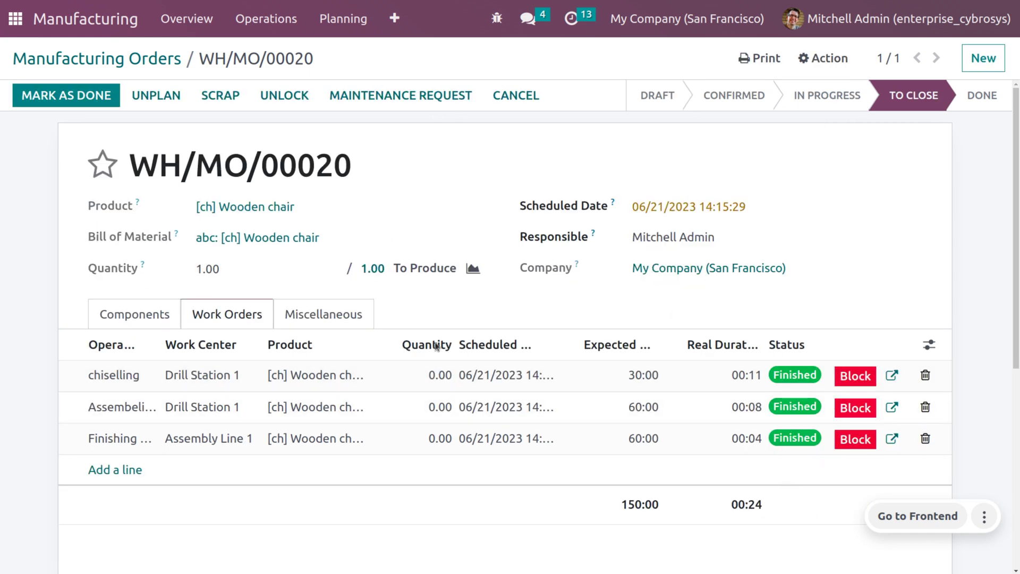
left_click(75, 96)
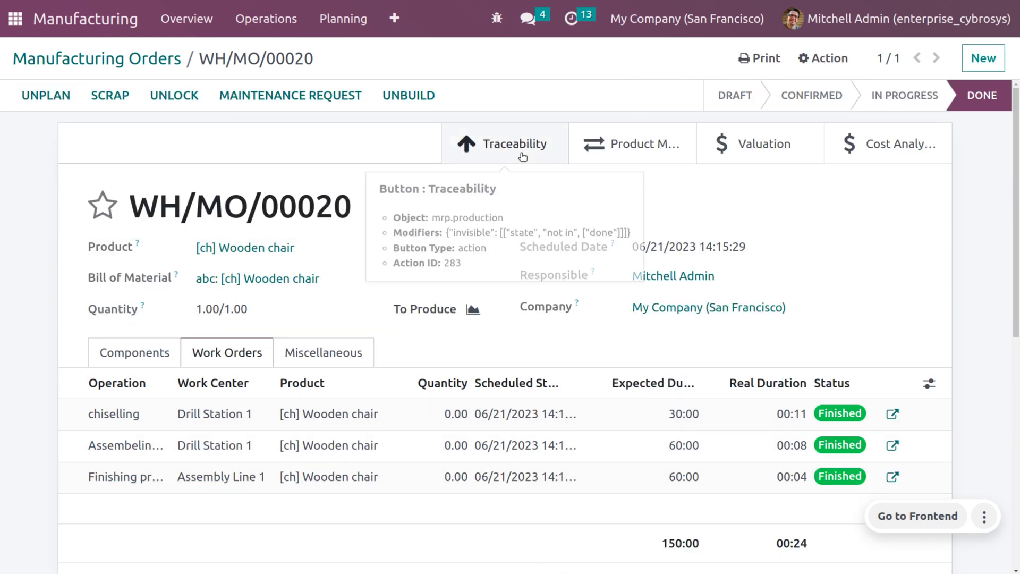
Step: Examine the completed manufacturing order's traceability report, product moves, stock valuation and cost analysis
left_click(521, 158)
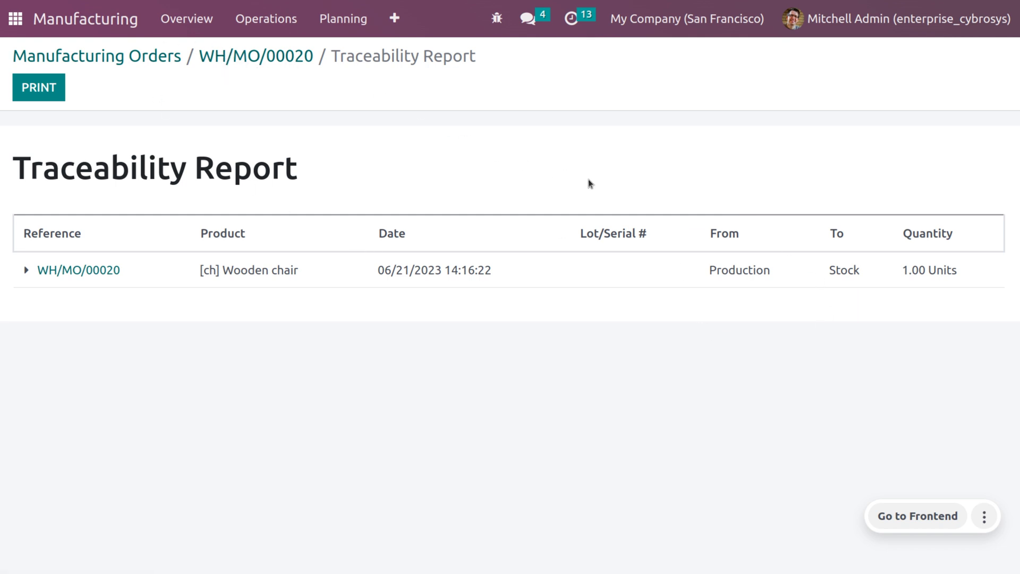
left_click(256, 60)
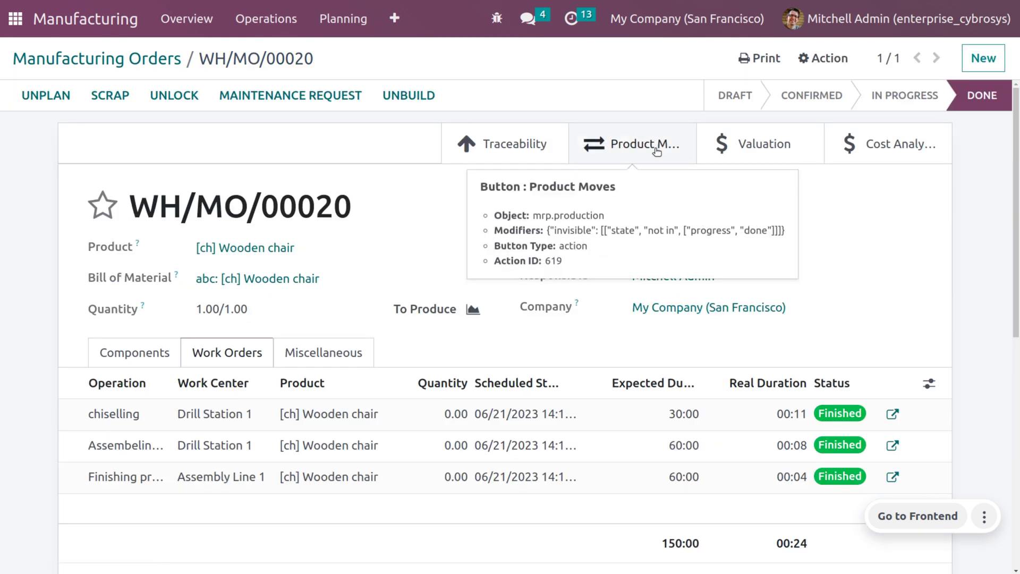
left_click(658, 152)
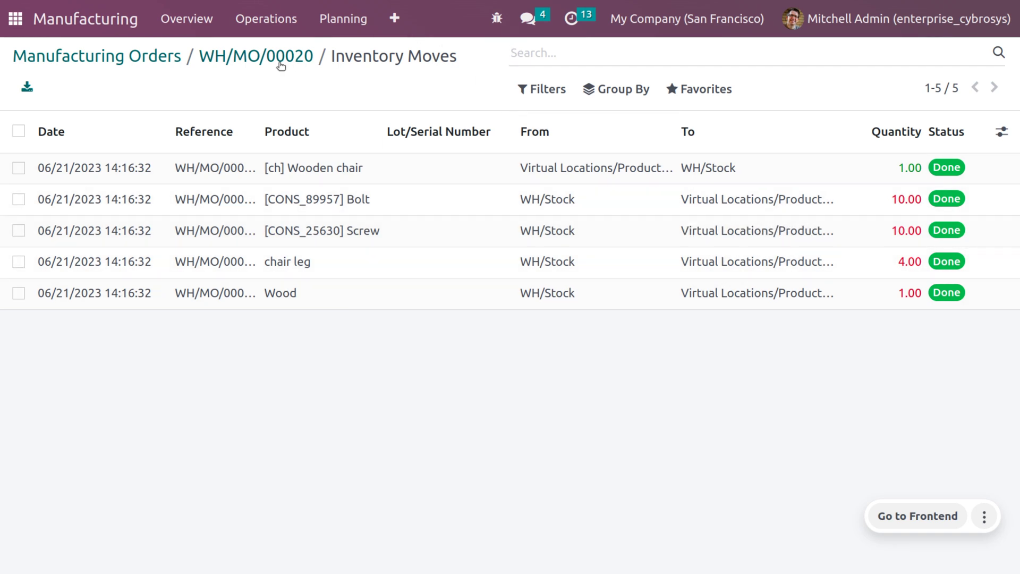
left_click(285, 59)
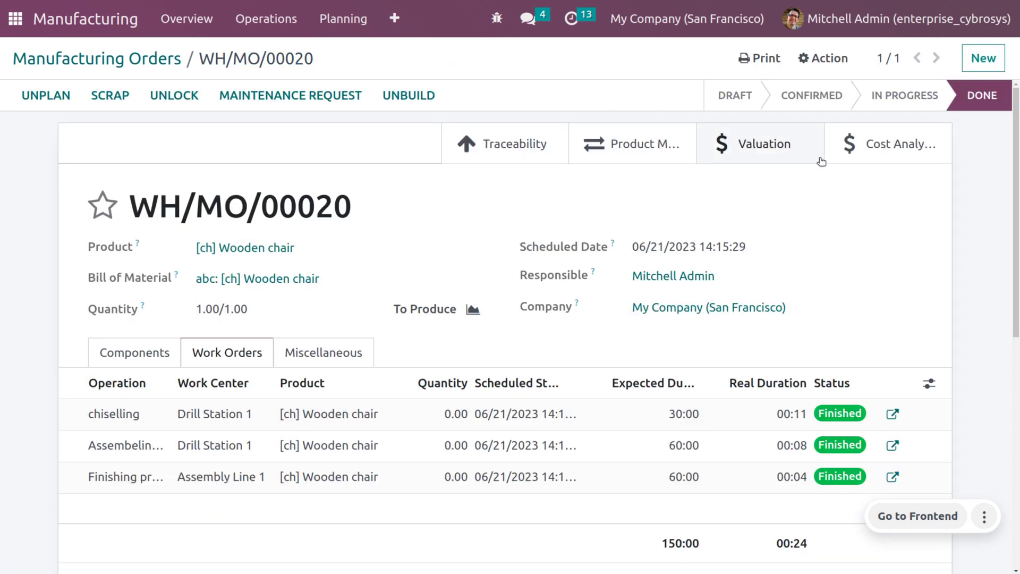
left_click(781, 161)
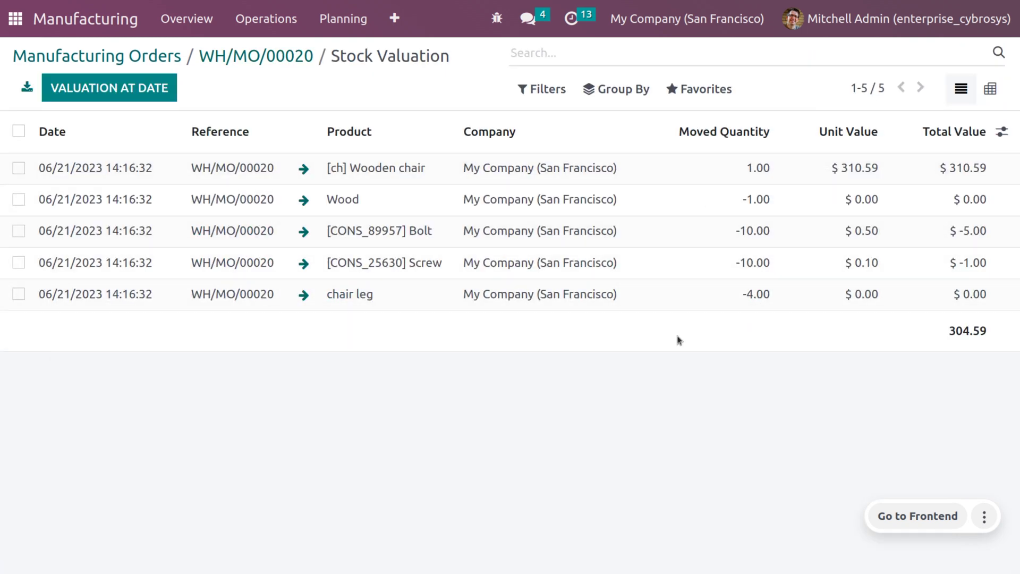
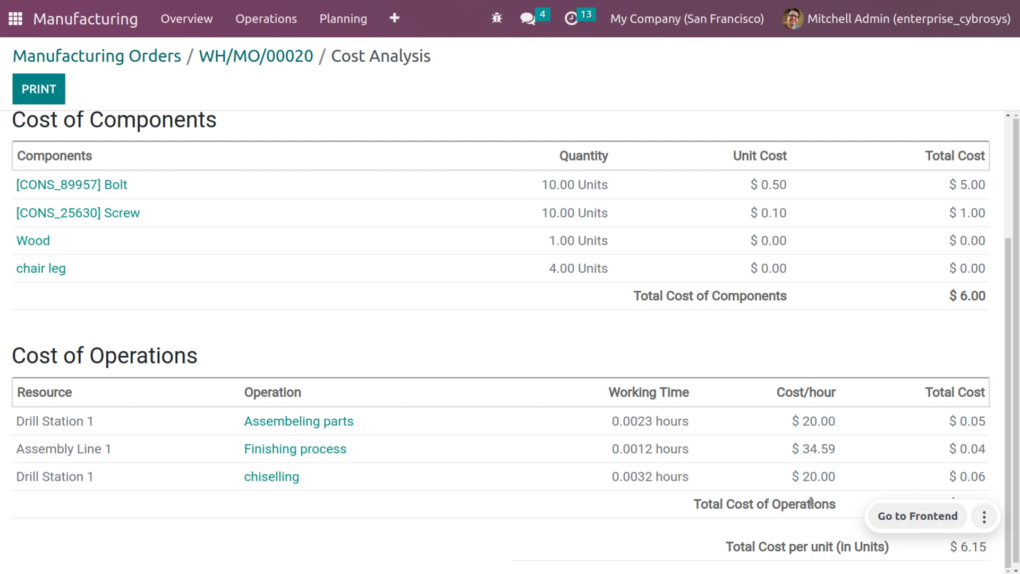
scroll(312, 192, "up", 3)
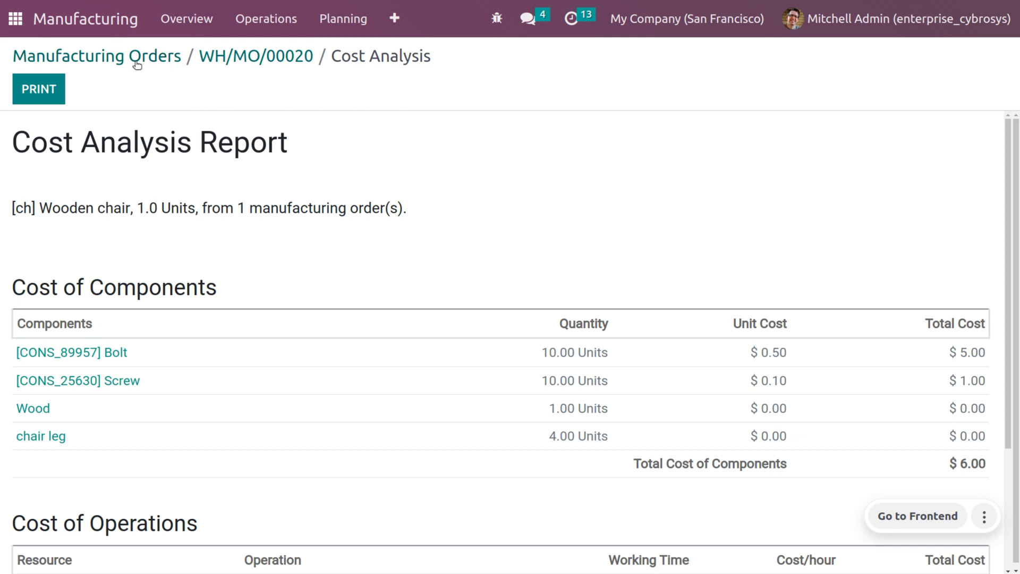
Step: Switch to the Accounting app and open journal entry STJ/2023/06/0027 for the Wooden chair manufacturing order to examine its journal items
left_click(16, 20)
type("acc")
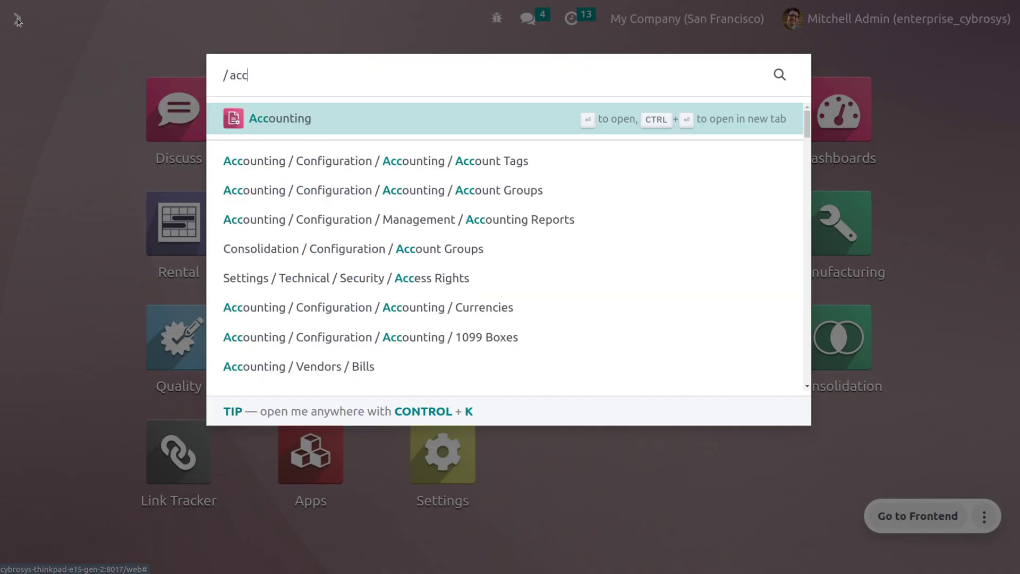
key("Return")
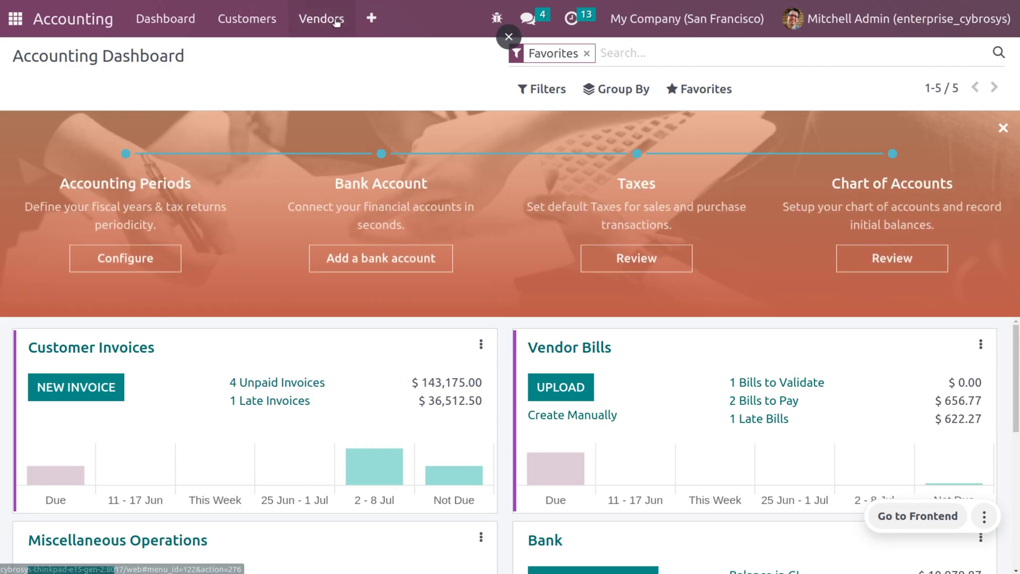
left_click(371, 18)
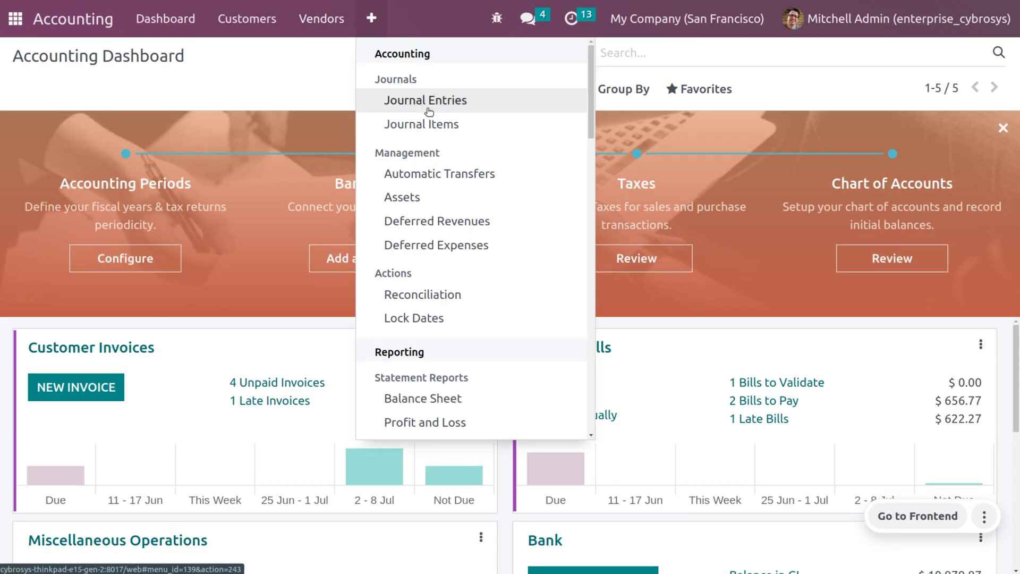
left_click(427, 109)
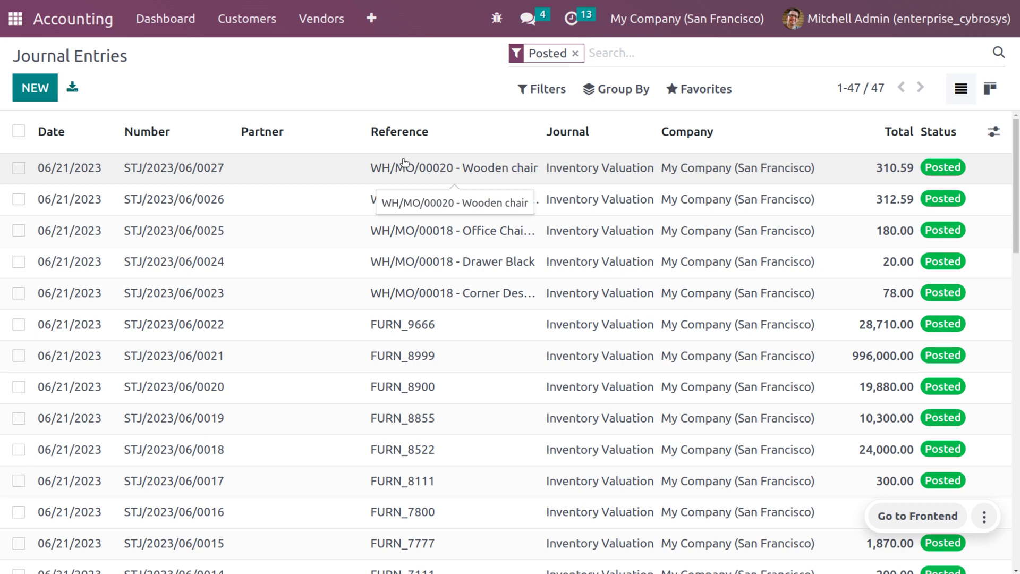
left_click(321, 173)
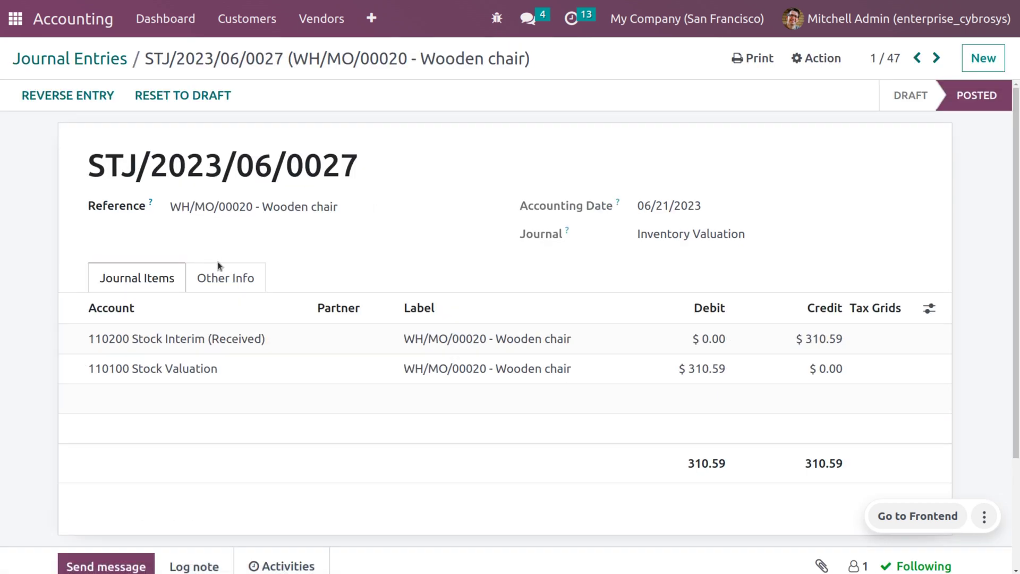